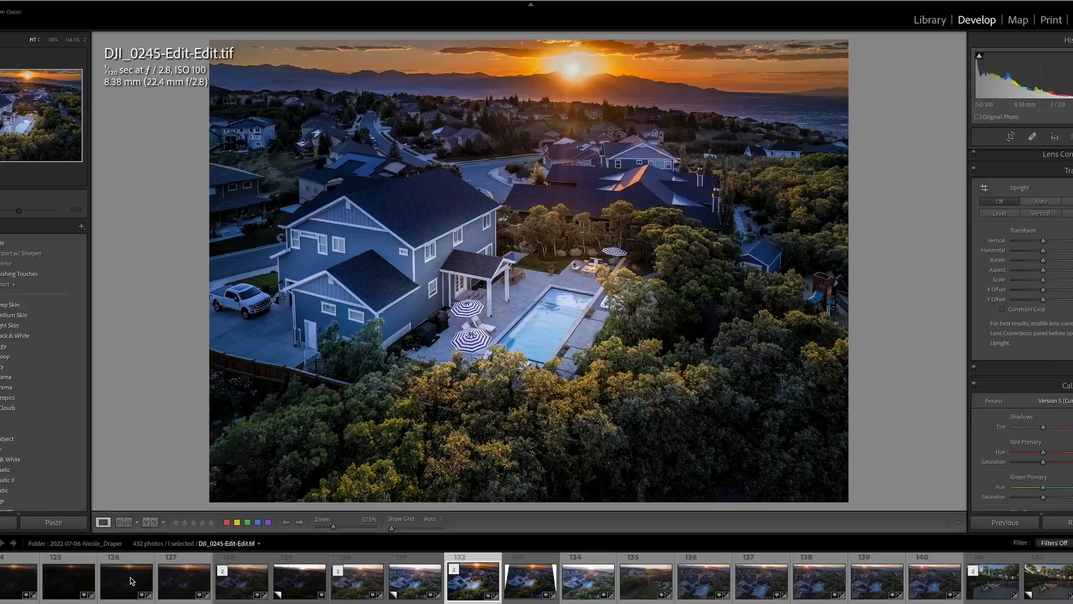
Open the dark bracketed frame DJI_0245.DNG and set its Exposure to +1.35.
click(130, 577)
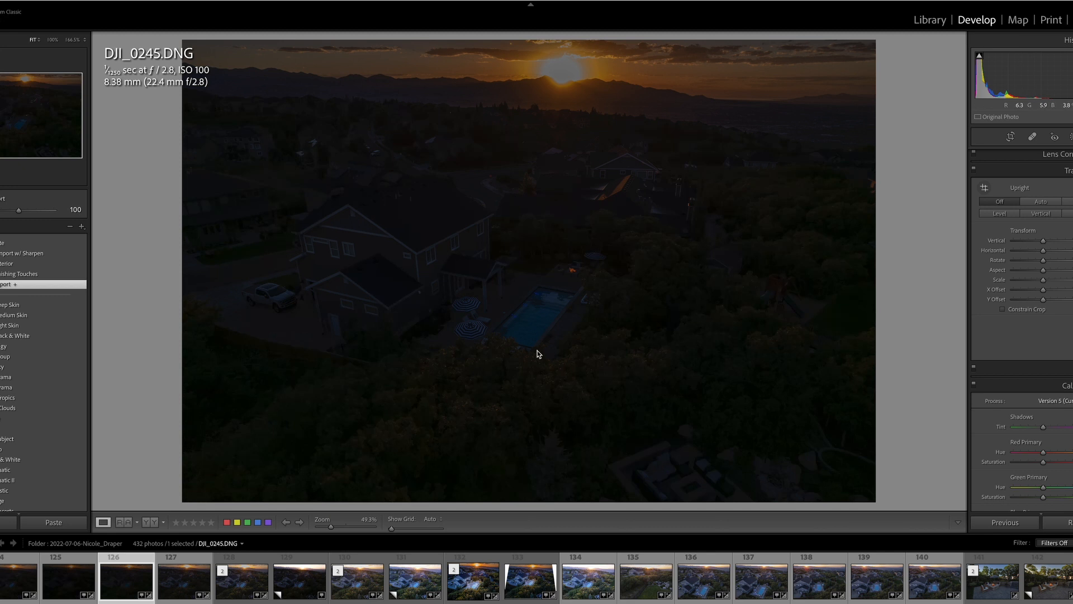
scroll(1025, 266, up, 15)
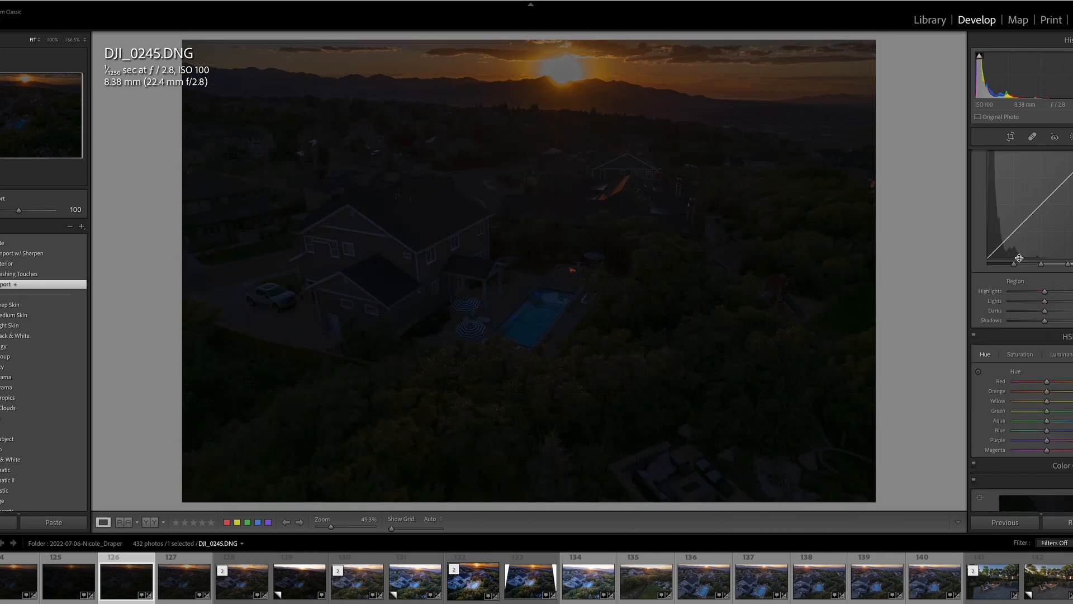
scroll(1024, 234, up, 1)
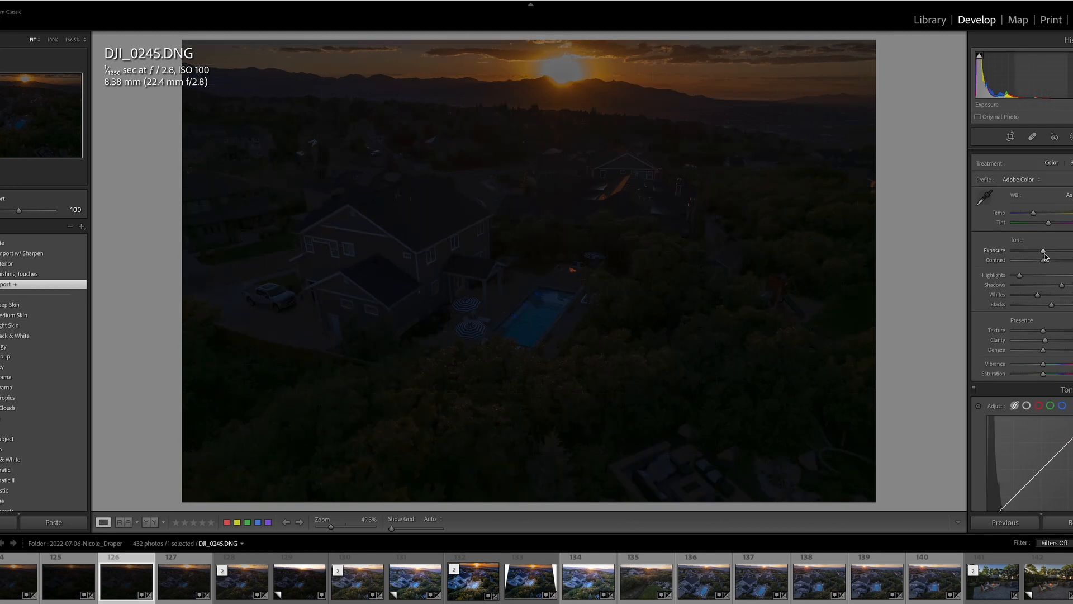
drag(1044, 250, 1049, 255)
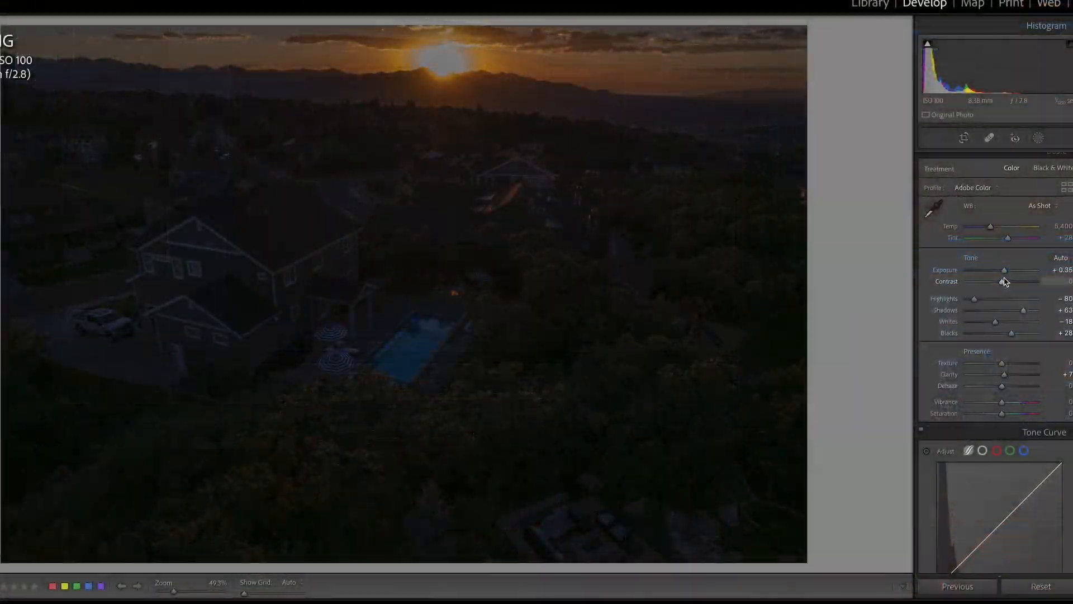
drag(1005, 270, 1012, 270)
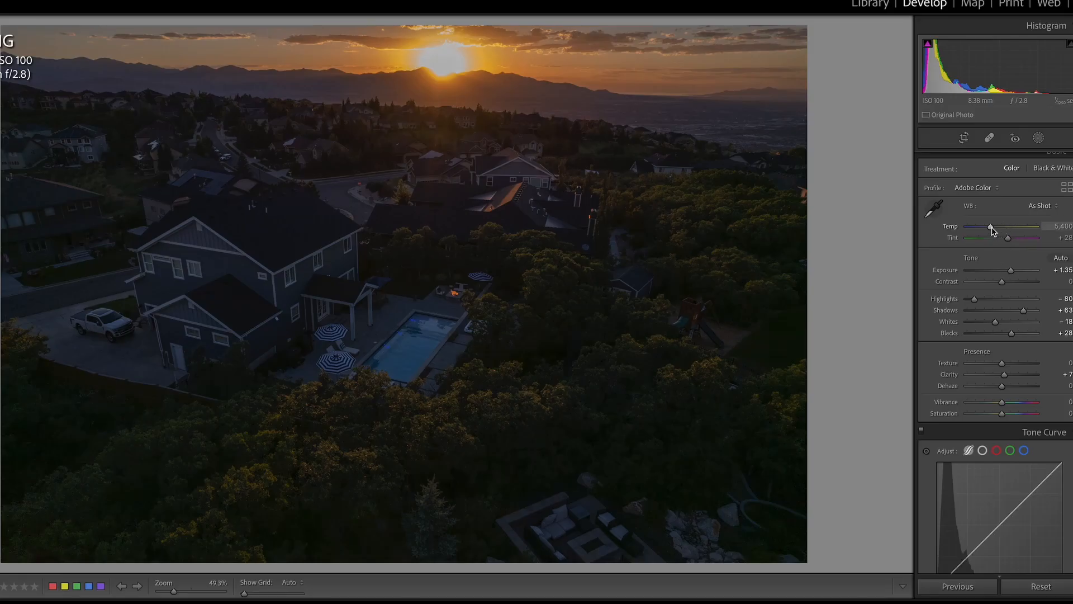
Warm the DJI_0245.DNG frame to Temp 6,755 and set Vibrance to +57 and Clarity to +17.
drag(995, 229, 1001, 227)
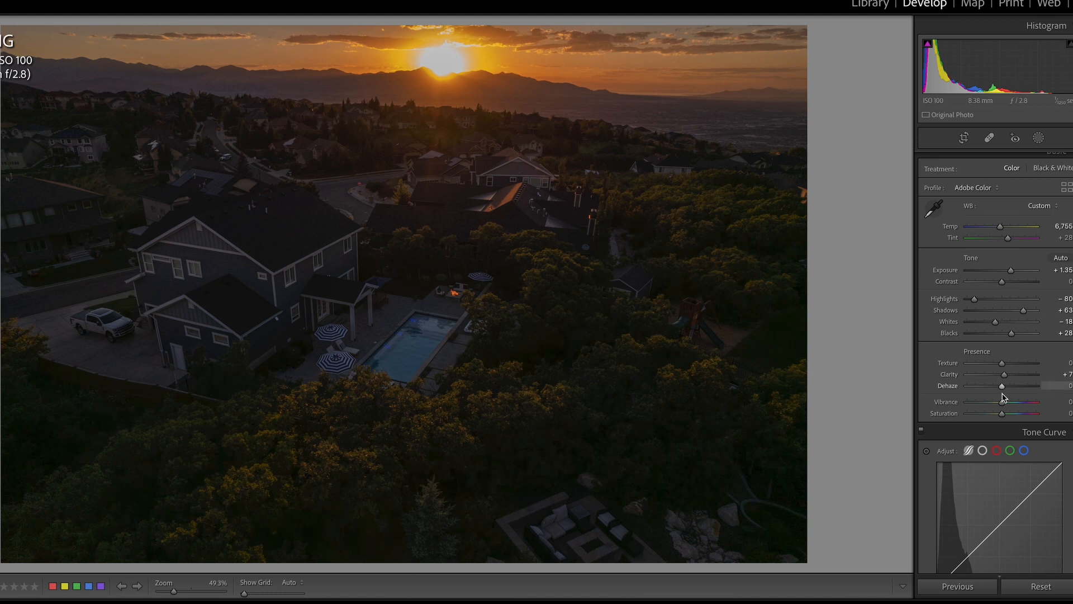
drag(1004, 402, 1024, 402)
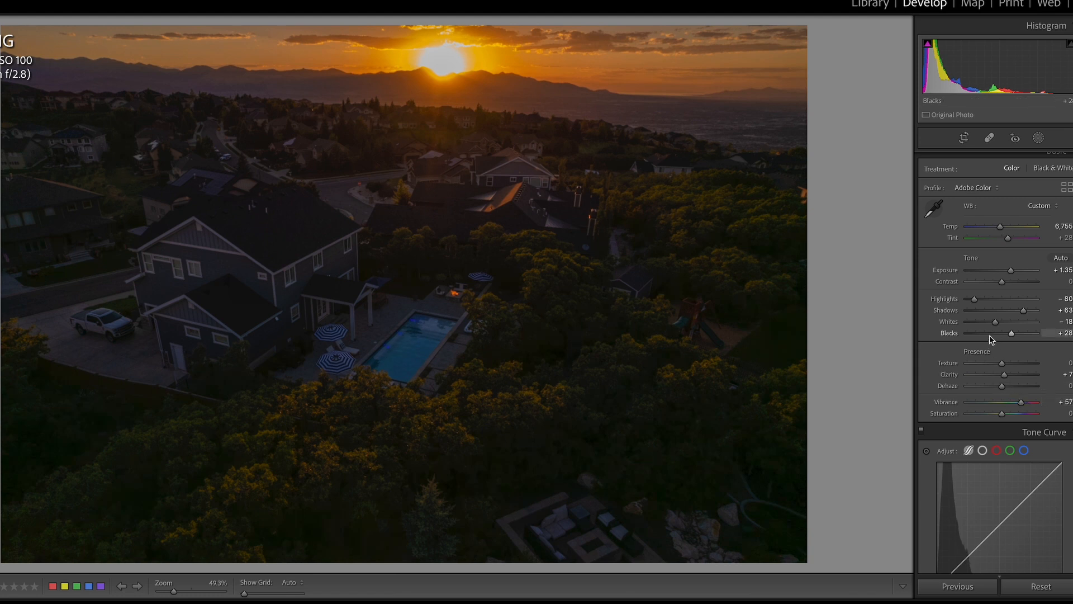
drag(1004, 375, 1015, 376)
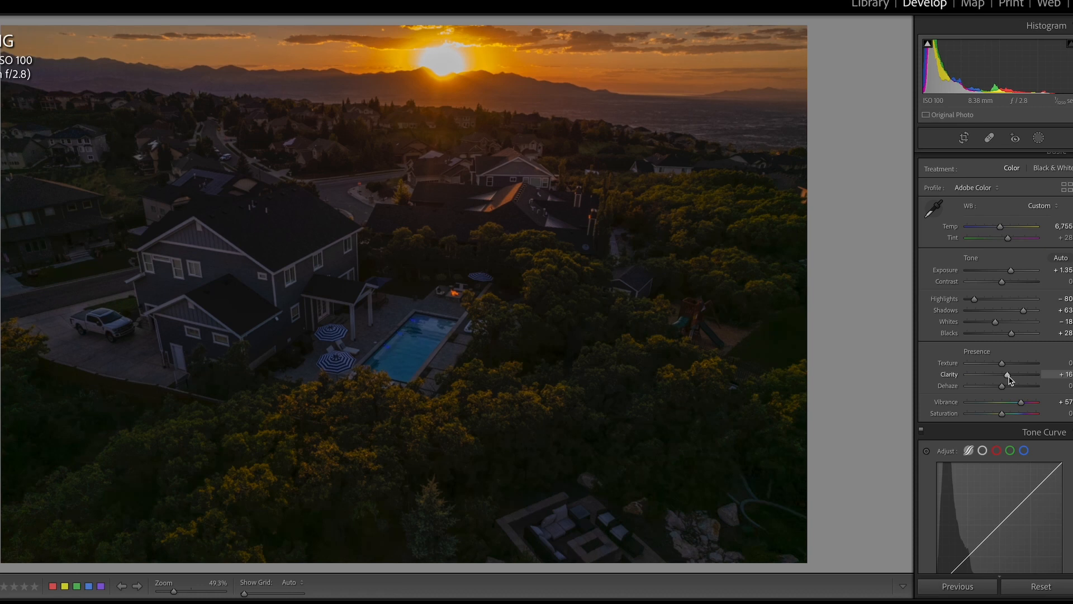
drag(1004, 376, 1010, 376)
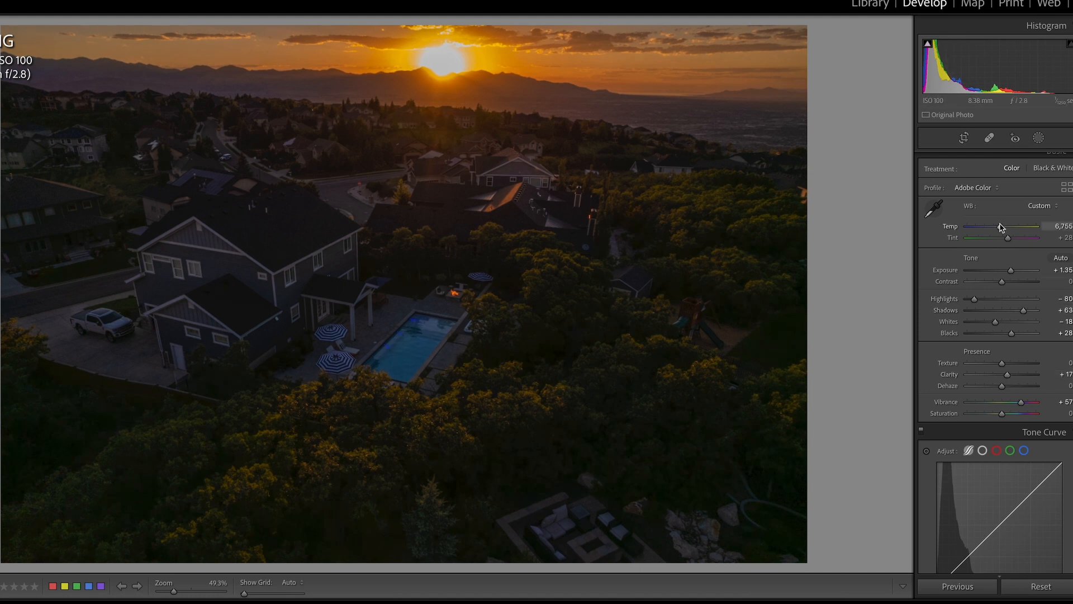
Mark the edited DJI_0245.DNG frame with the green color label.
scroll(958, 374, down, 2)
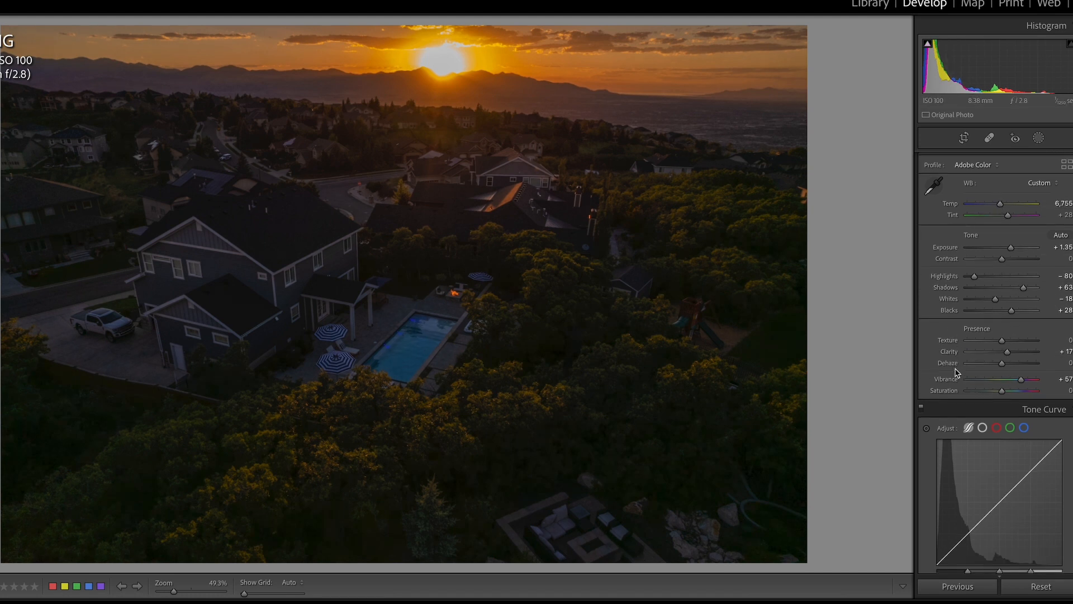
scroll(958, 374, down, 1)
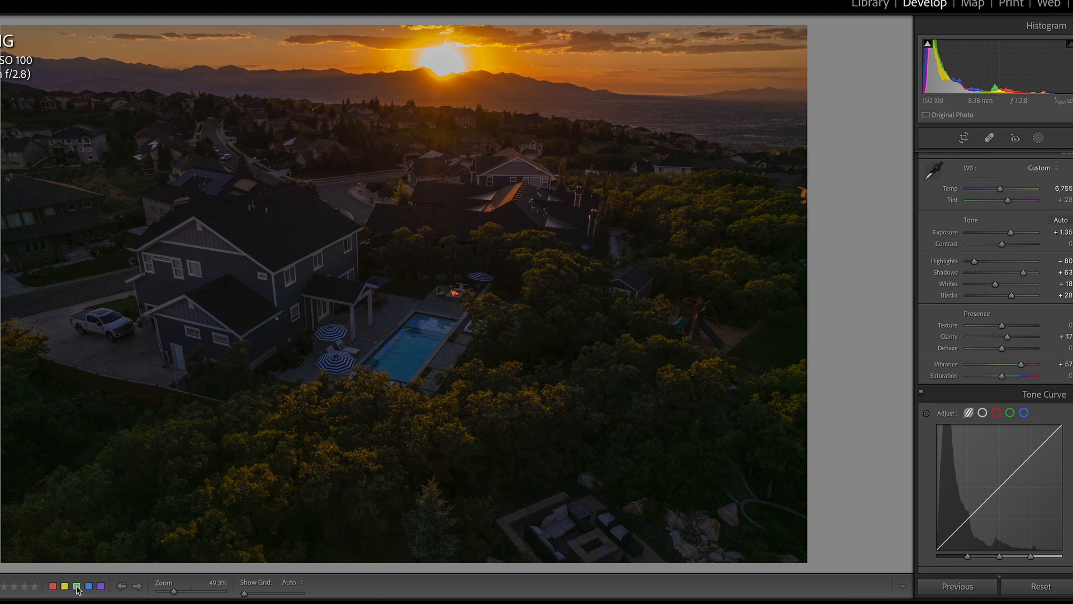
click(77, 586)
On the brighter frame DJI_0247.DNG, set Exposure to +0.45, Contrast to +43, Blacks to +29 and Temp to 6,631.
key(Right)
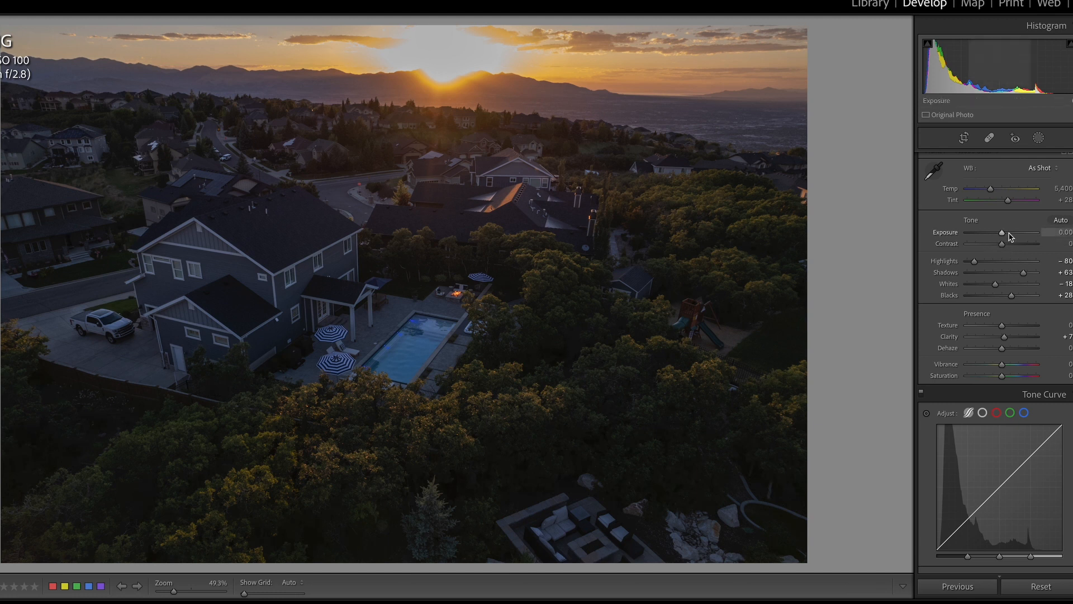
drag(1004, 232, 1019, 246)
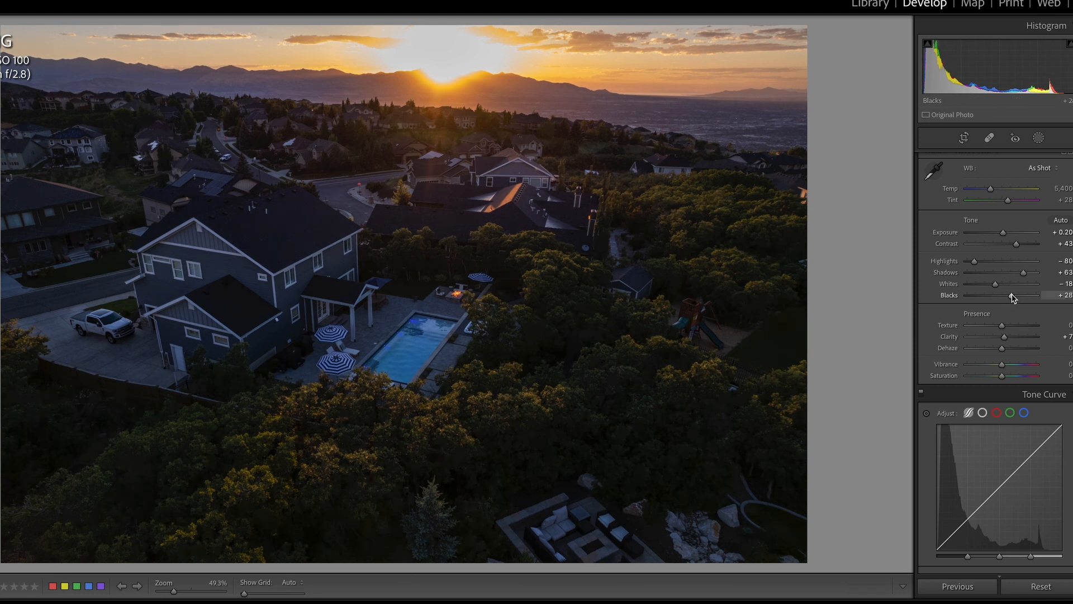
drag(1013, 298, 1013, 298)
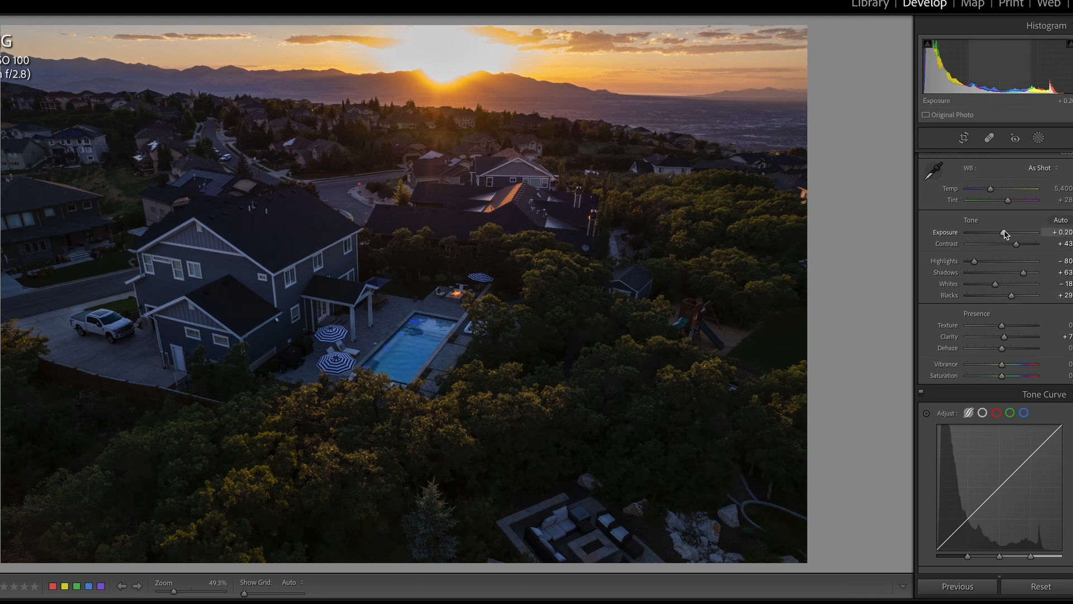
mouse_move(1003, 233)
mouse_down()
mouse_move(951, 240)
mouse_move(1008, 239)
mouse_up()
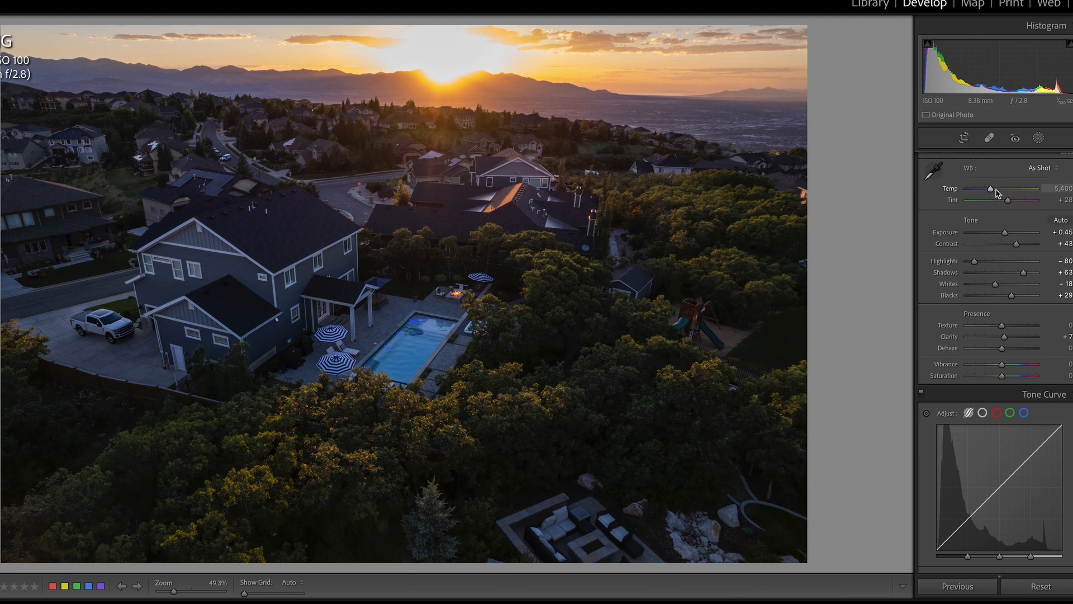
drag(992, 193, 1000, 193)
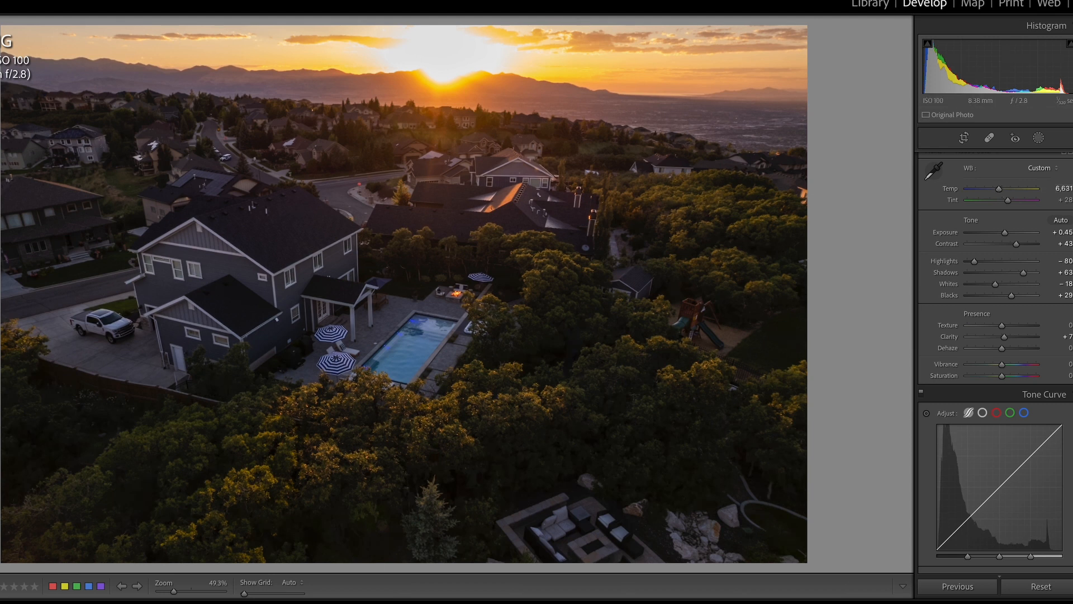
Label DJI_0247.DNG green and create a virtual copy of it.
click(76, 586)
right_click(182, 542)
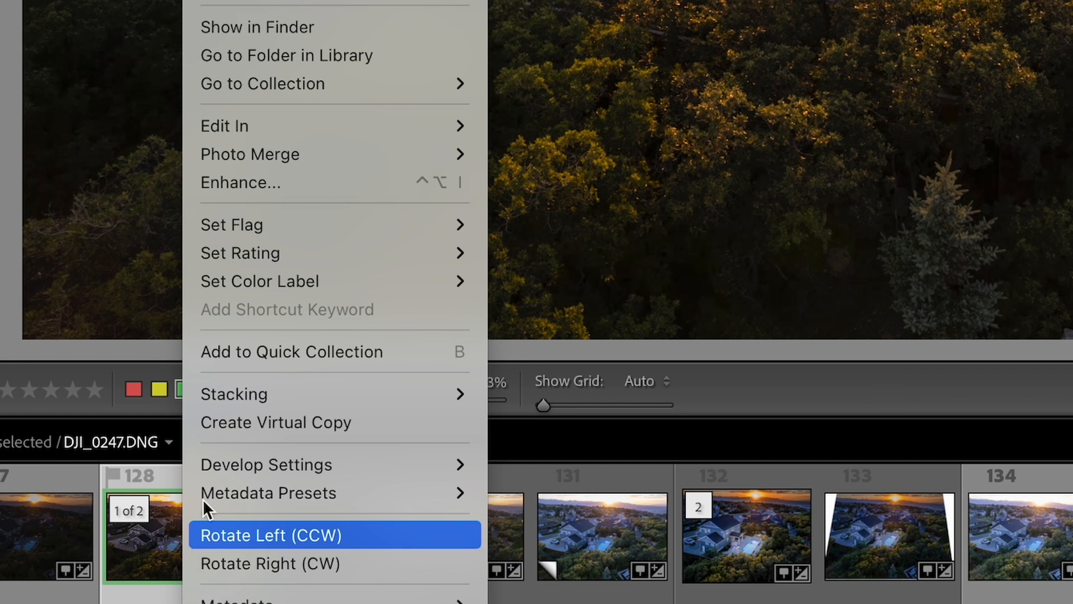
click(290, 422)
right_click(179, 528)
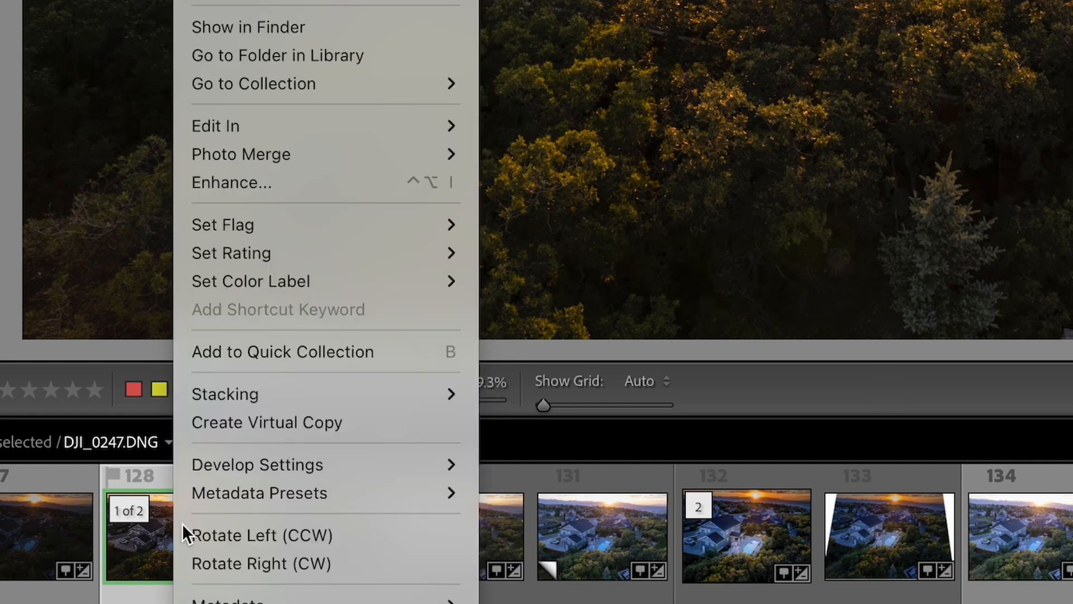
click(354, 422)
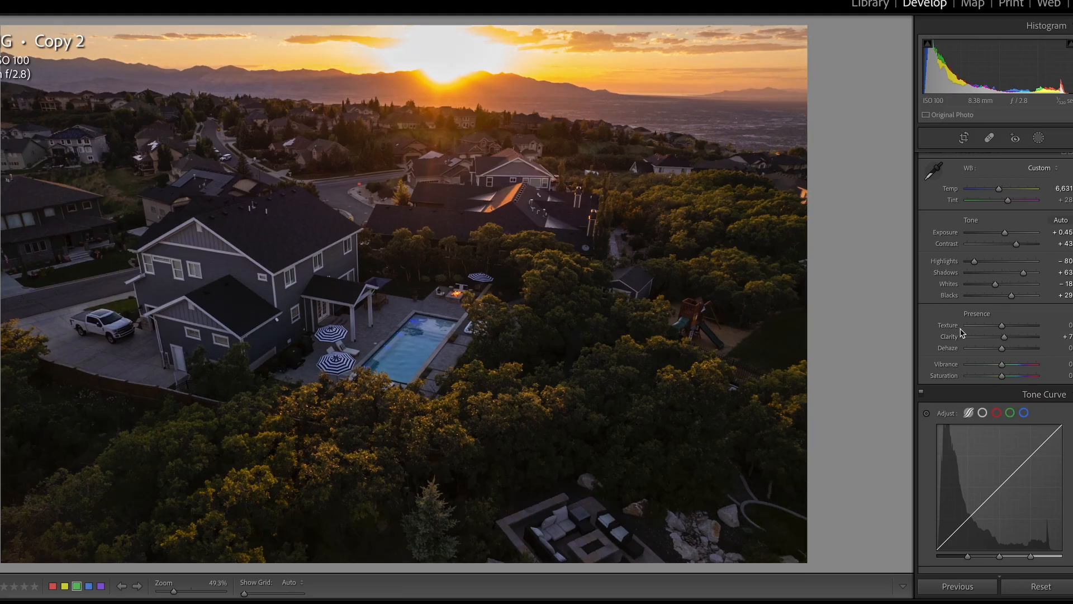
Cool the virtual copy of DJI_0247.DNG by setting its Temp to 4,758.
scroll(1016, 220, up, 1)
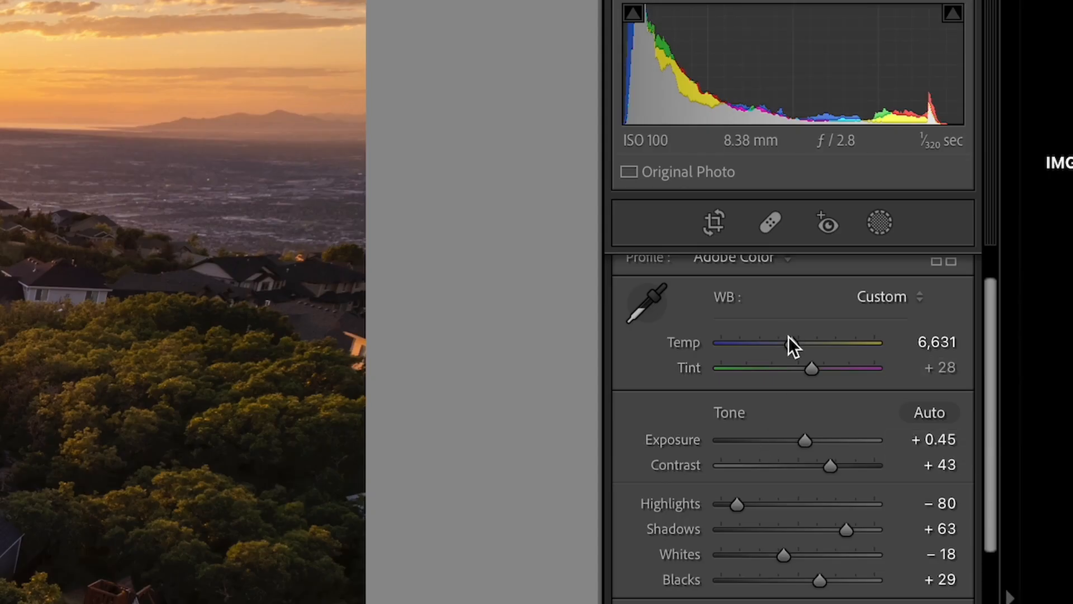
drag(998, 190, 986, 190)
drag(763, 340, 761, 338)
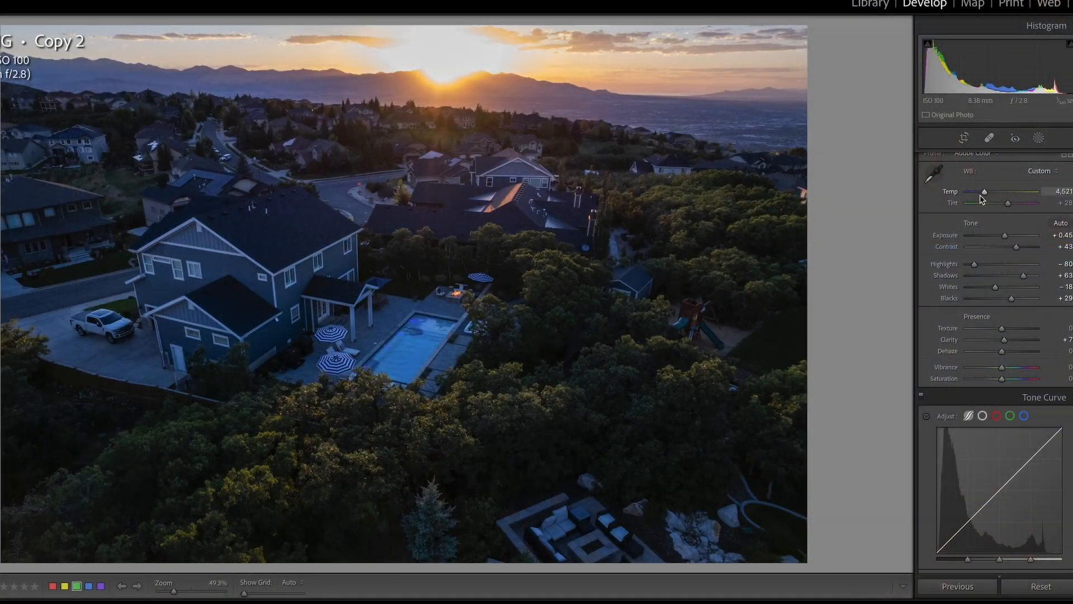
drag(984, 192, 987, 191)
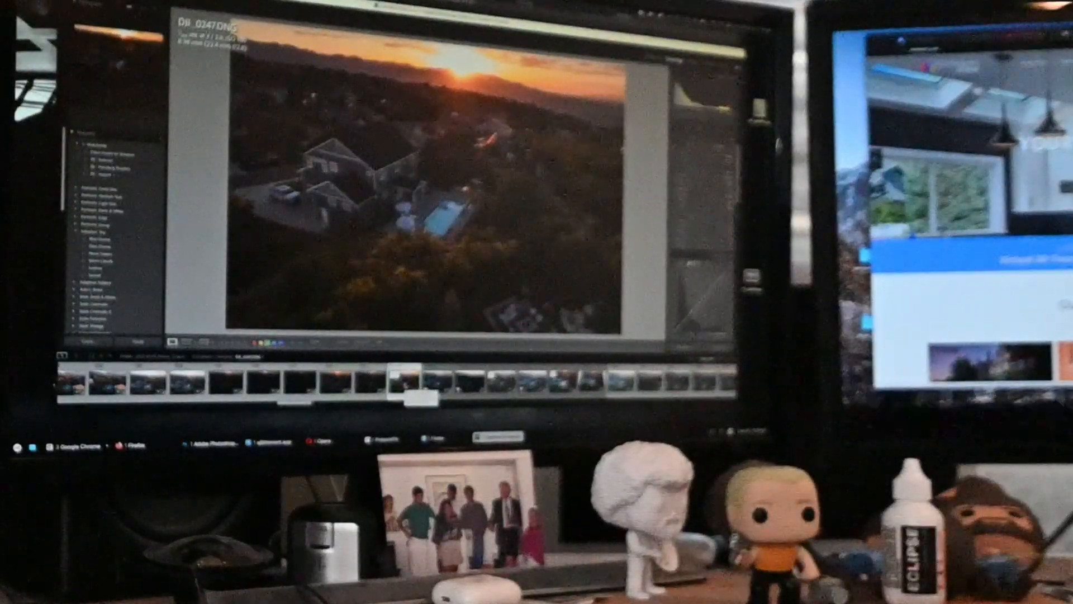
On the brightest frame DJI_0248.DNG, set Exposure to +0.35, Contrast to +54 and Temp to 6,357.
key(Right)
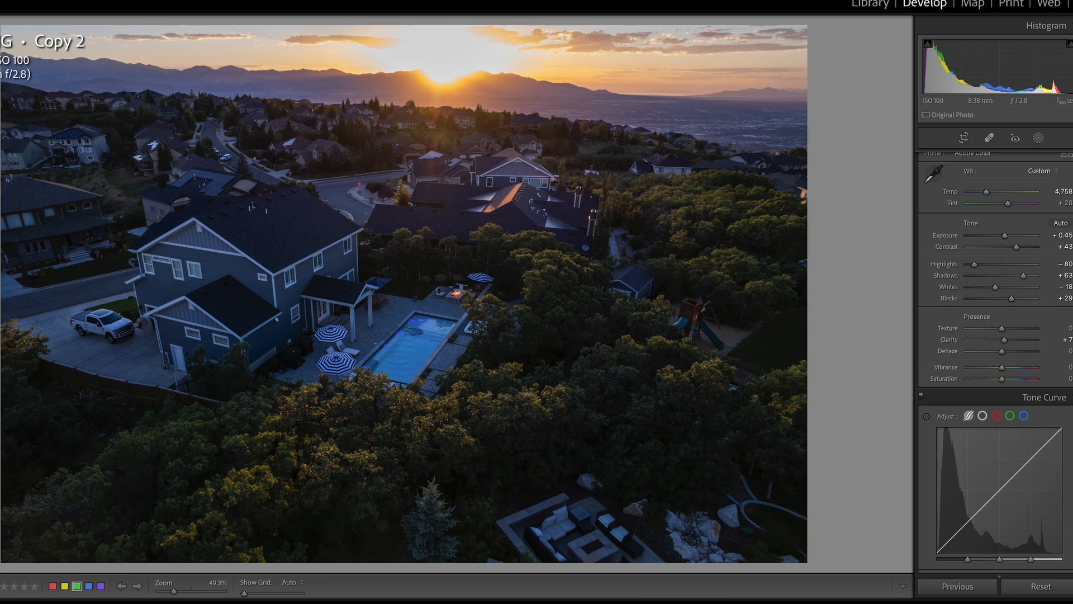
key(Right)
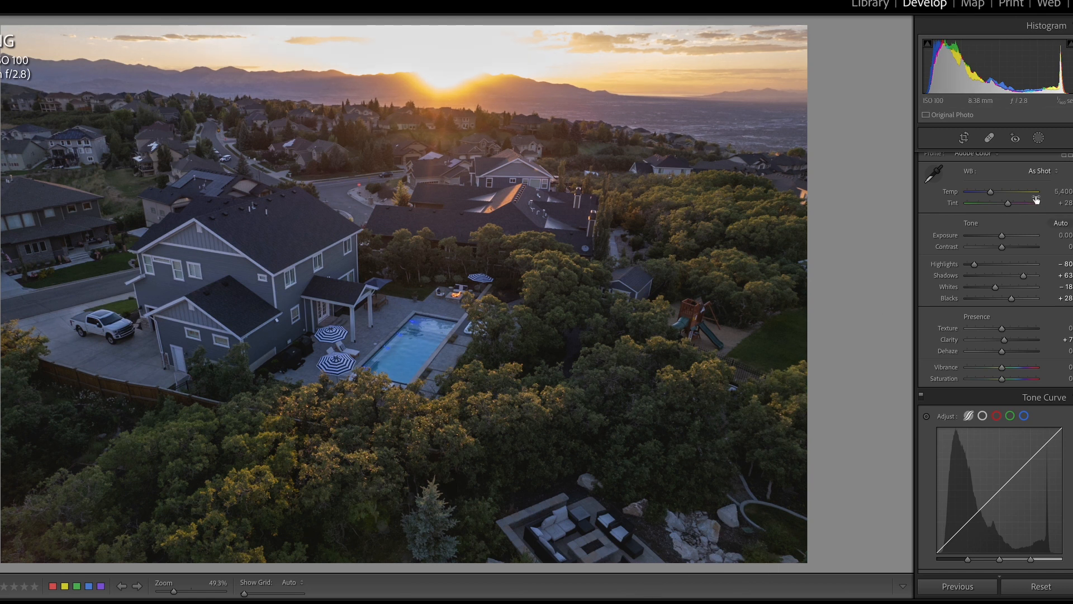
drag(1000, 237, 1004, 241)
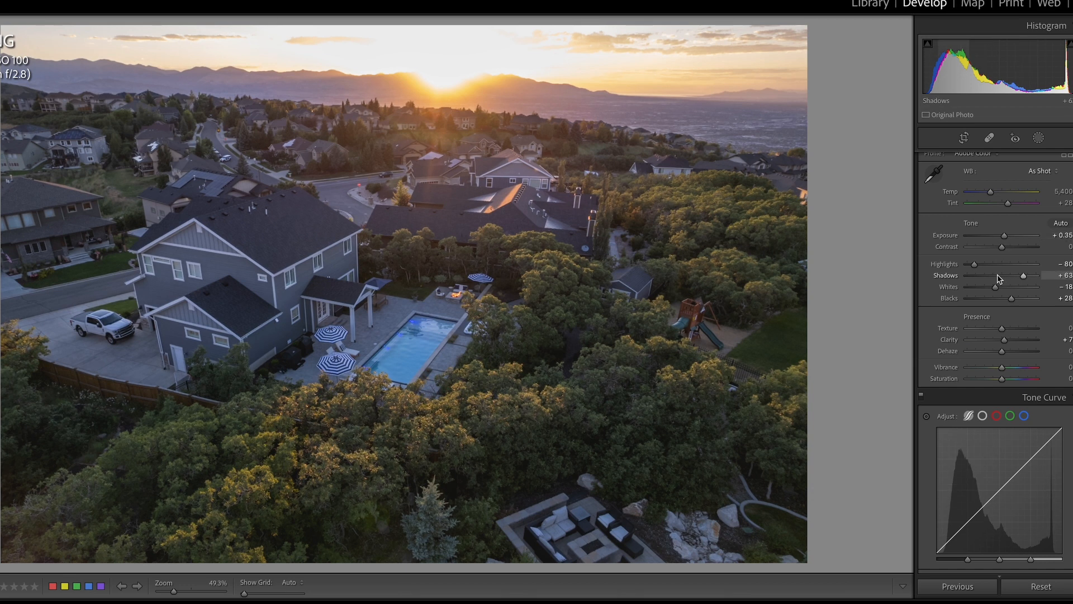
drag(1005, 245, 1022, 247)
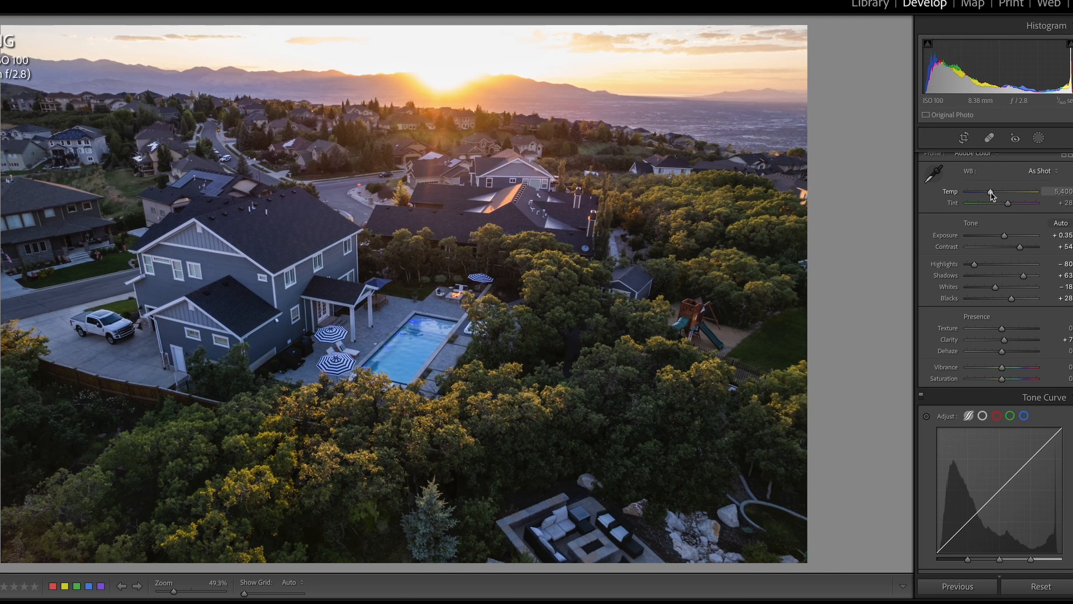
drag(990, 192, 995, 192)
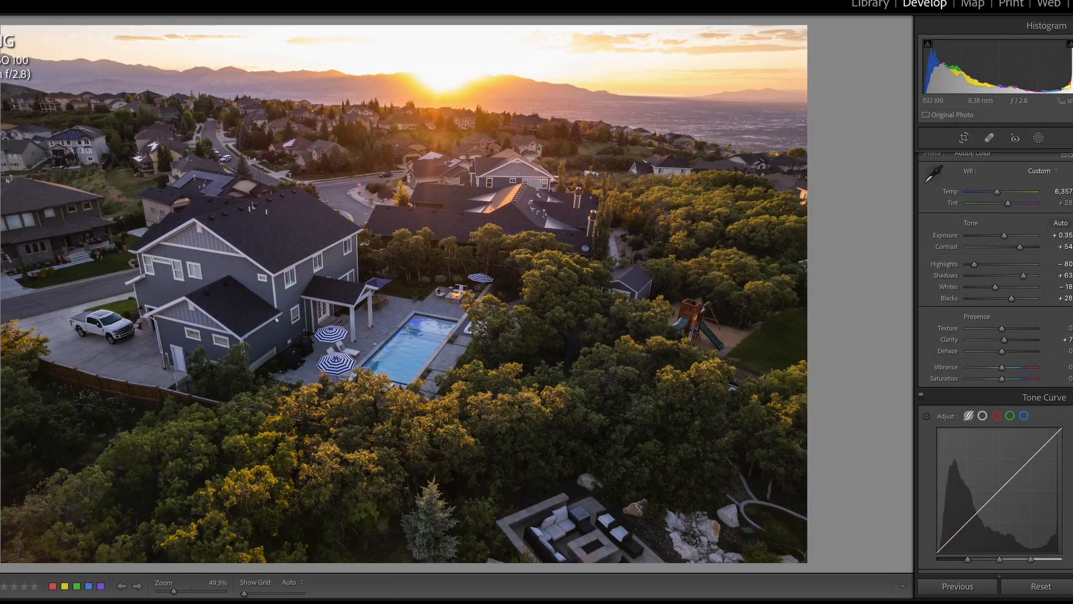
Create a virtual copy of DJI_0248.DNG and shift its Temp to a cooler, bluer white balance.
right_click(545, 369)
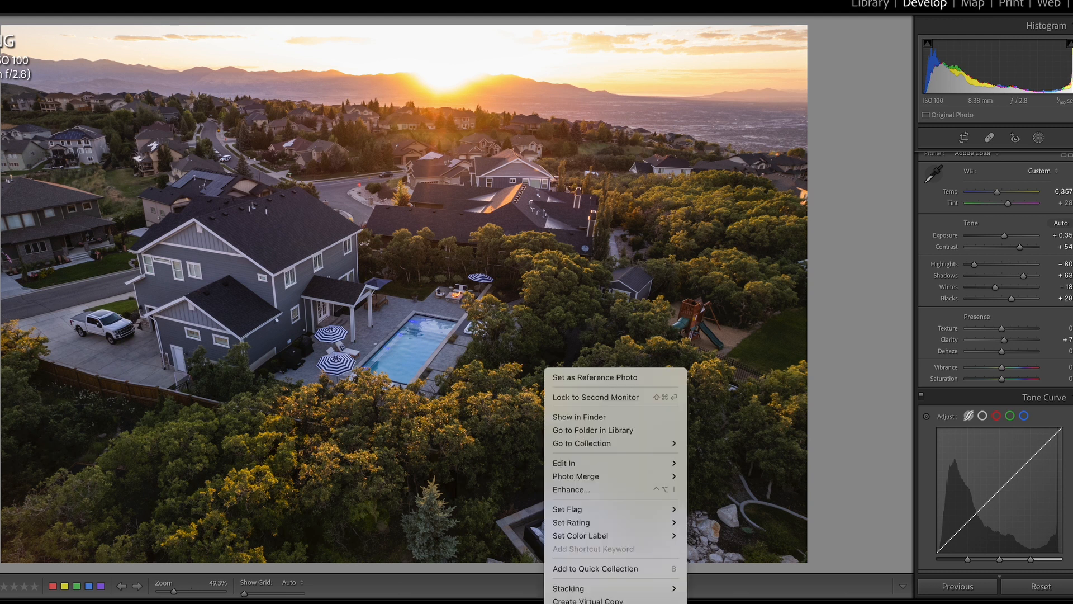
click(609, 599)
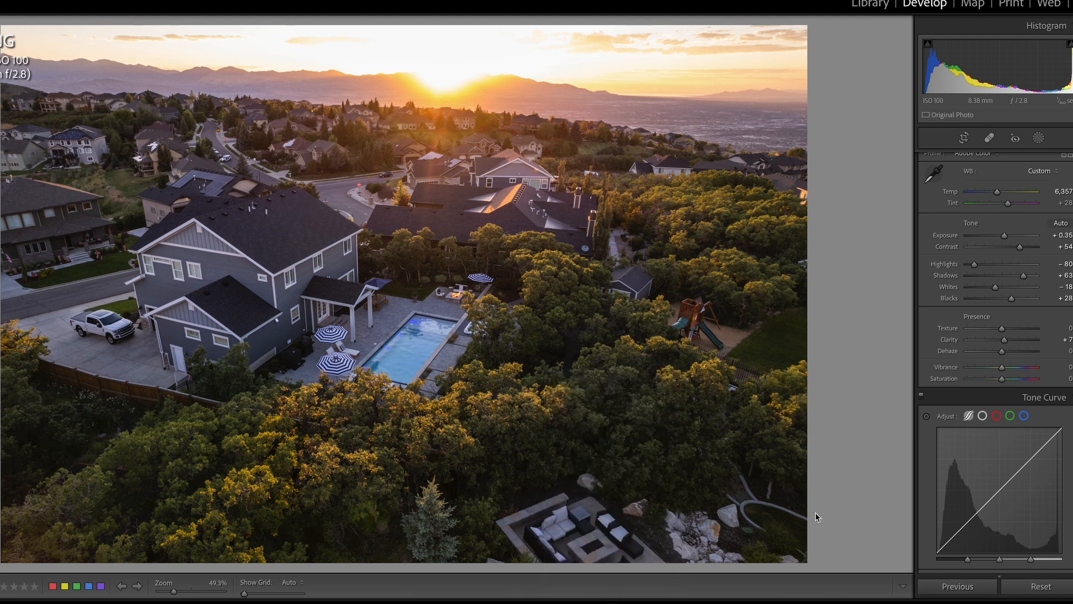
drag(997, 192, 985, 192)
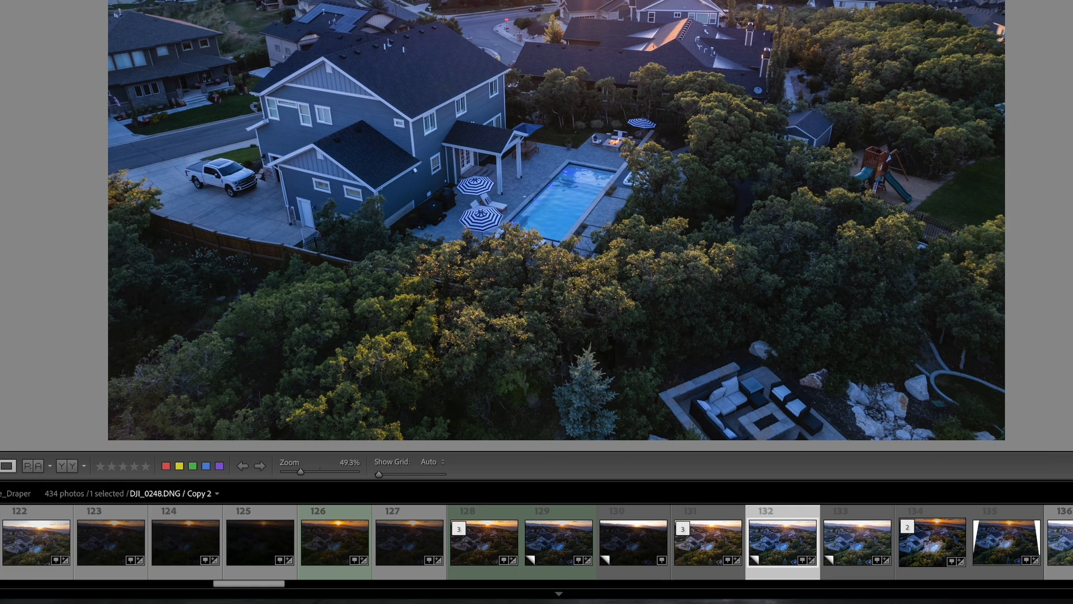
Compare the edited sky frame, the warm and cool versions of the brighter frames, and the finished composite.
click(321, 543)
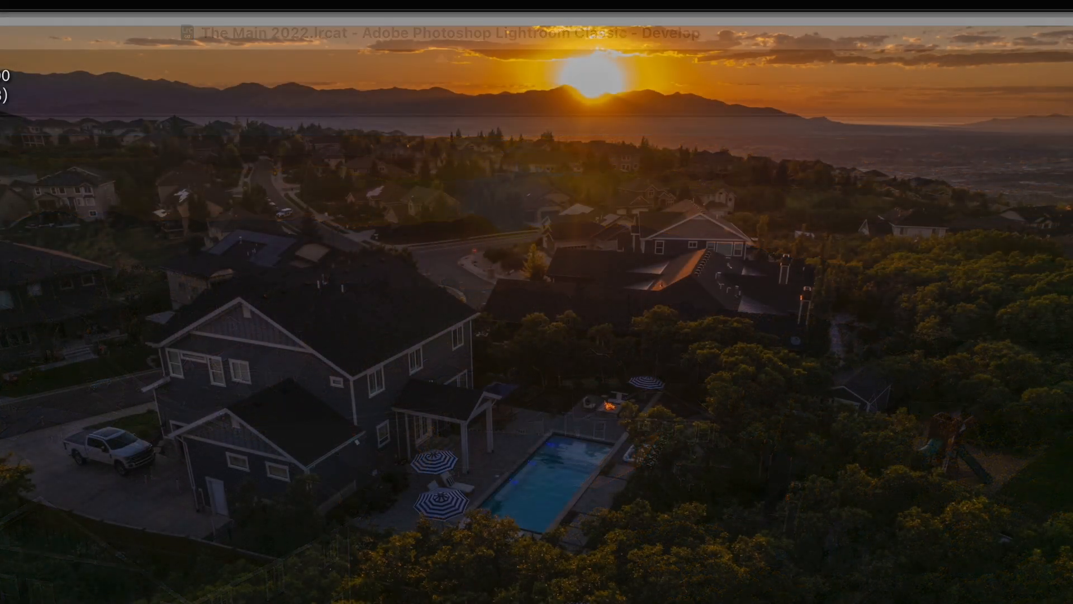
key(Right)
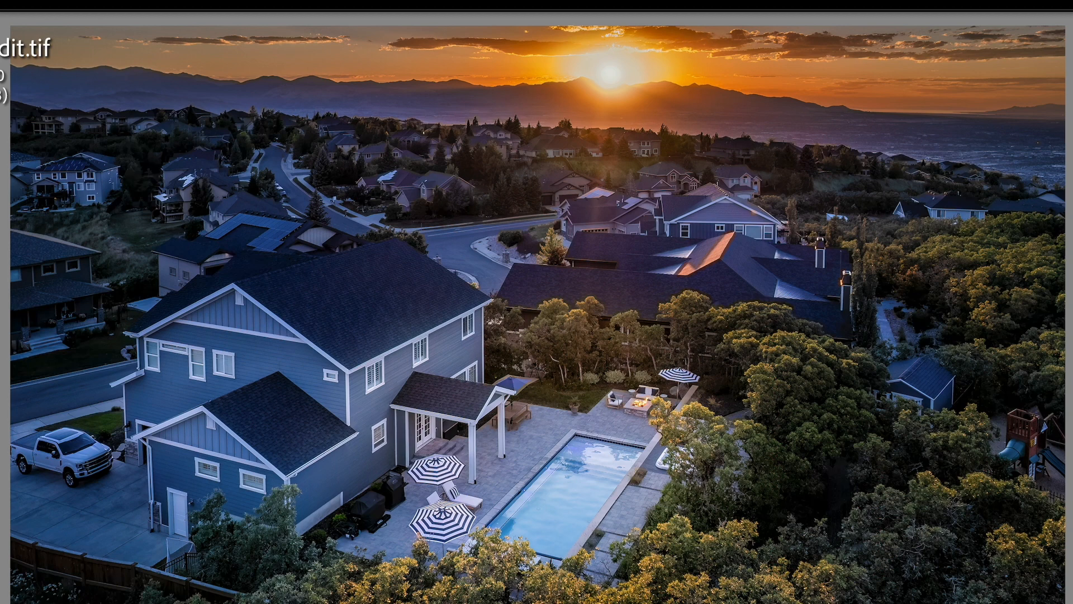
key(Left)
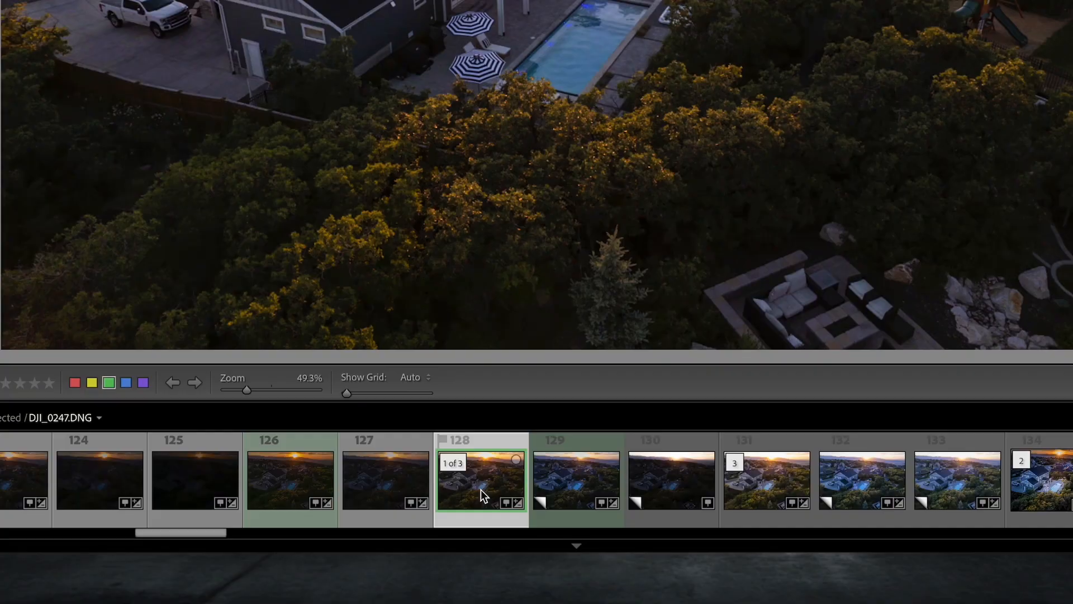
click(583, 492)
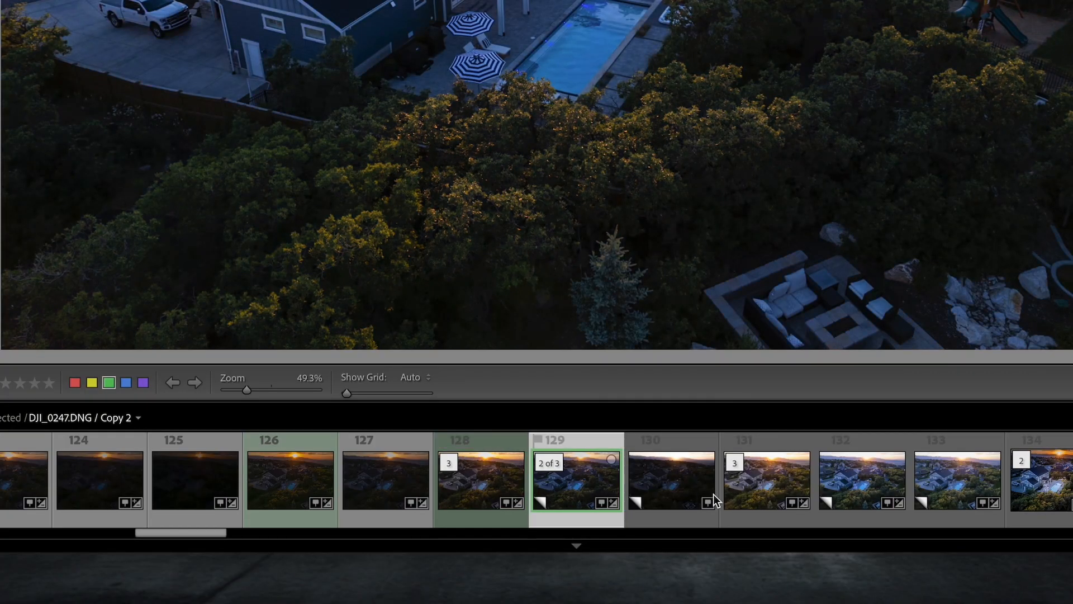
click(765, 503)
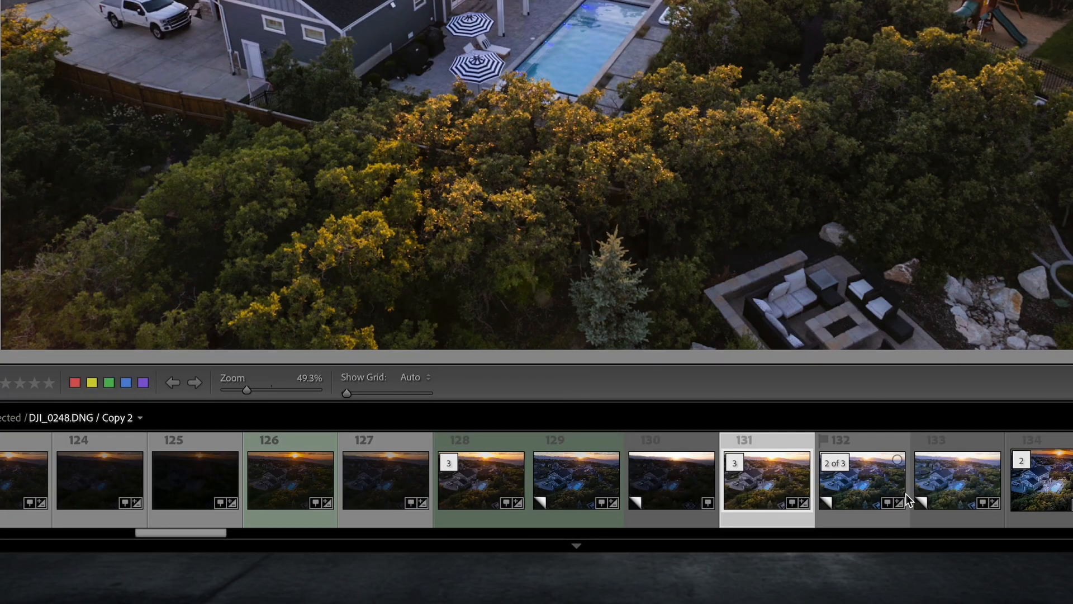
Select the sky frame DJI_0245.DNG together with the warm and cool versions of DJI_0247.DNG and DJI_0248.DNG in the filmstrip.
click(854, 482)
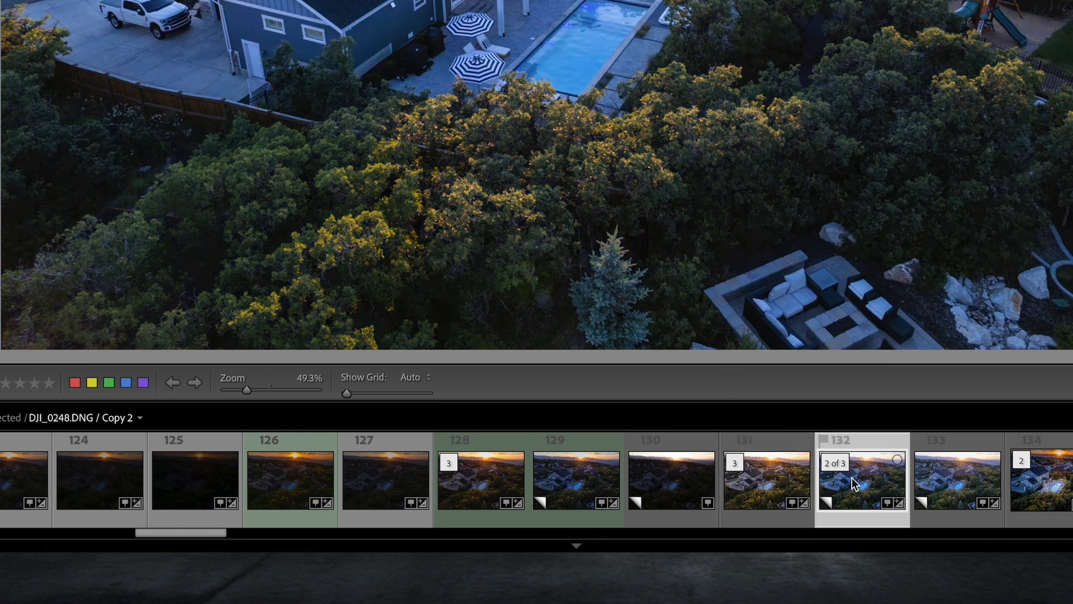
ctrl+click(797, 504)
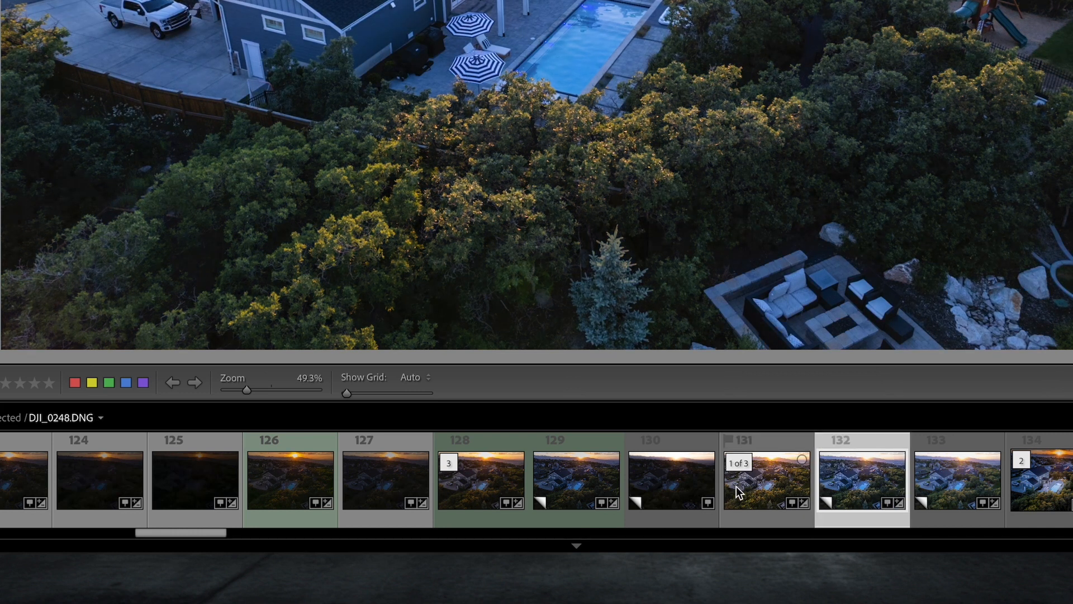
ctrl+click(561, 492)
ctrl+click(485, 493)
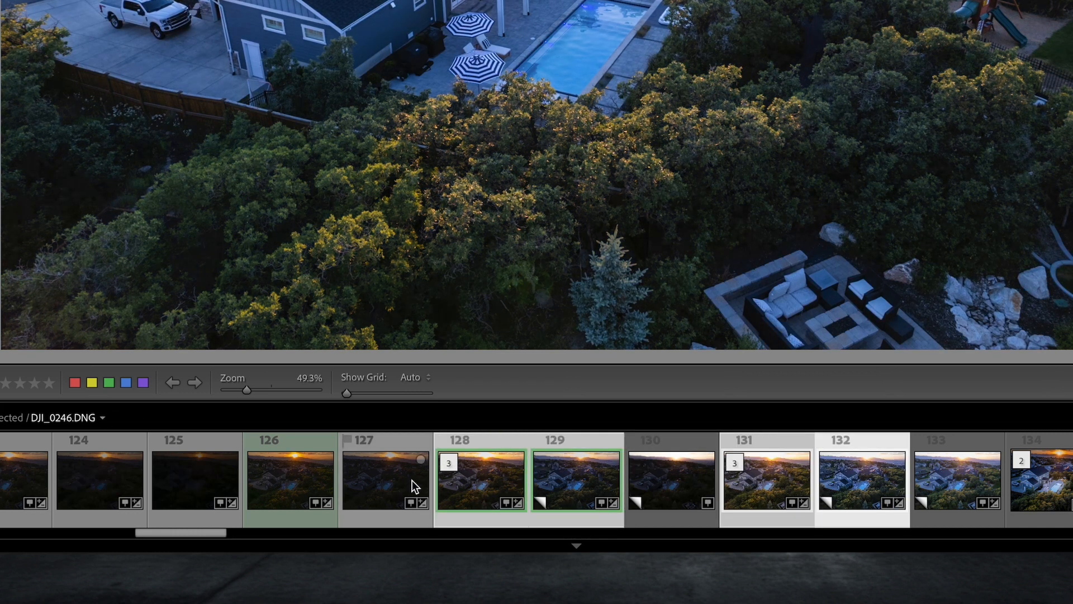
ctrl+click(291, 489)
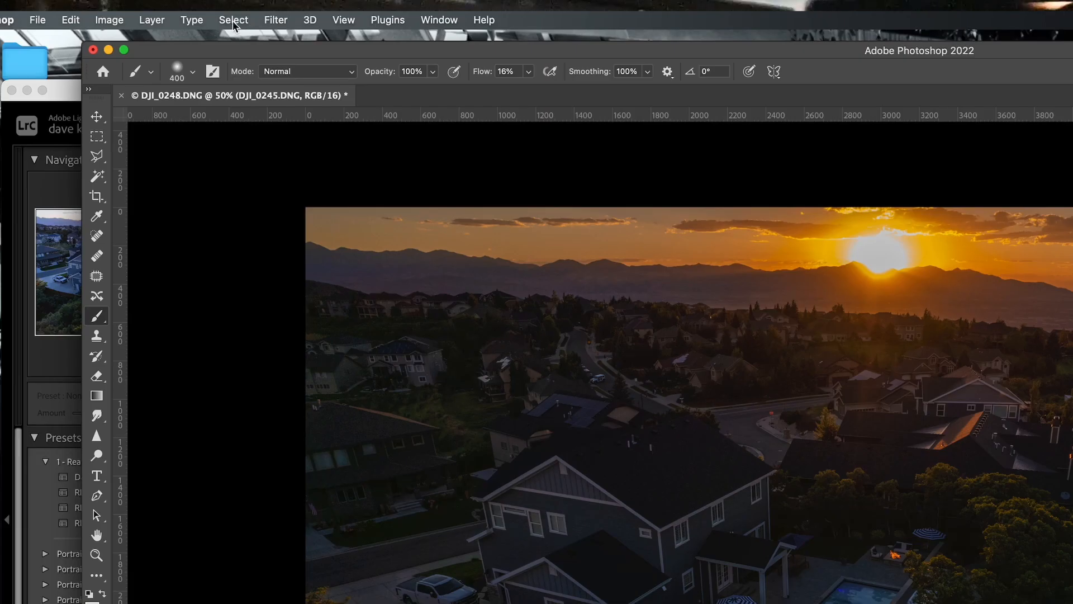
In Photoshop, select the sky and turn that selection into a layer mask on the DJI_0245.DNG layer.
click(232, 21)
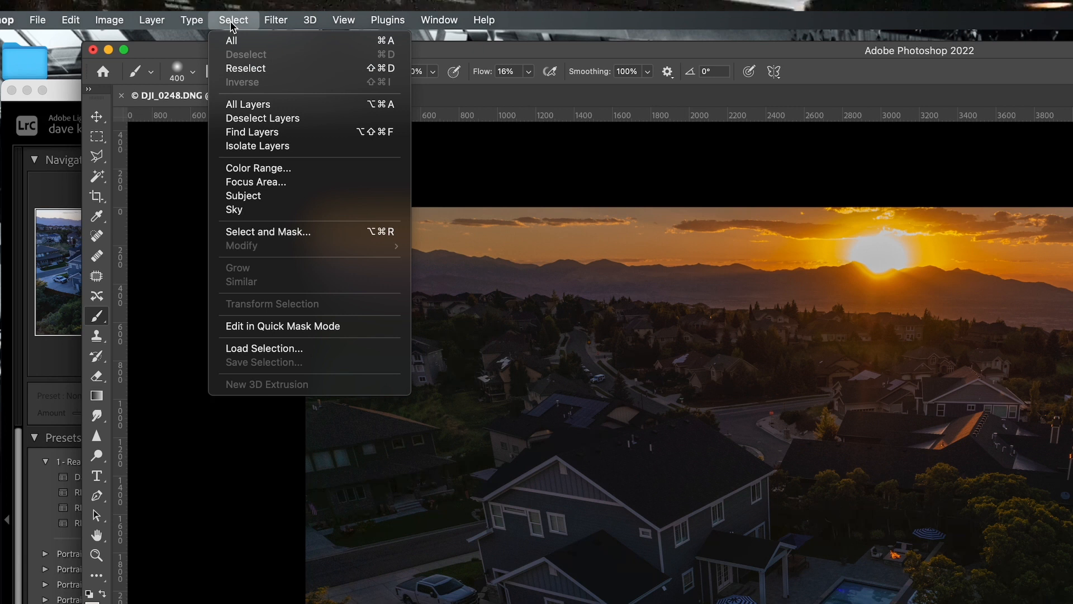
click(300, 212)
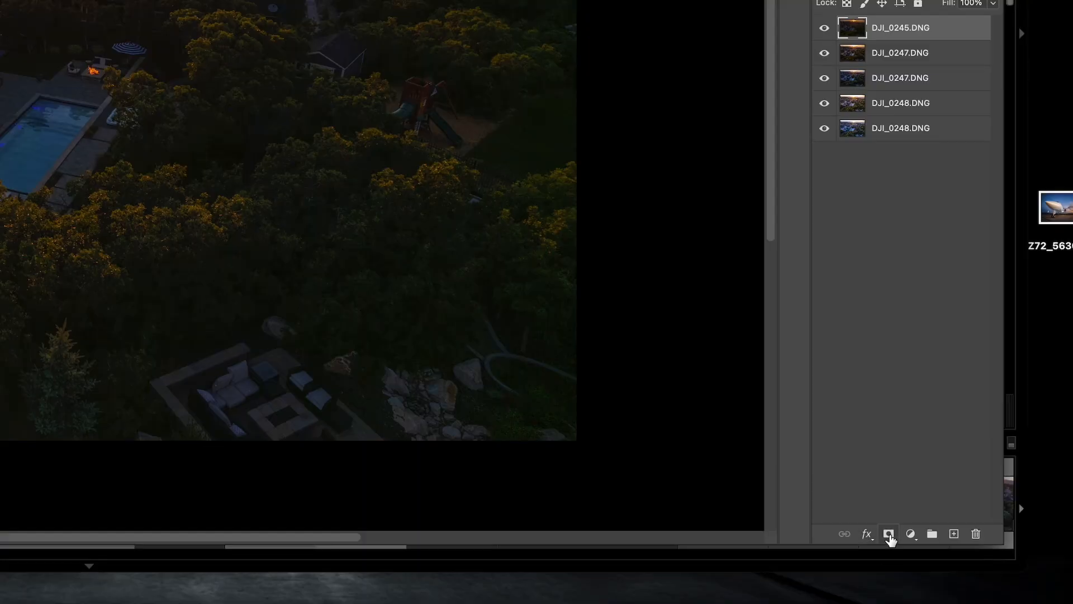
click(888, 535)
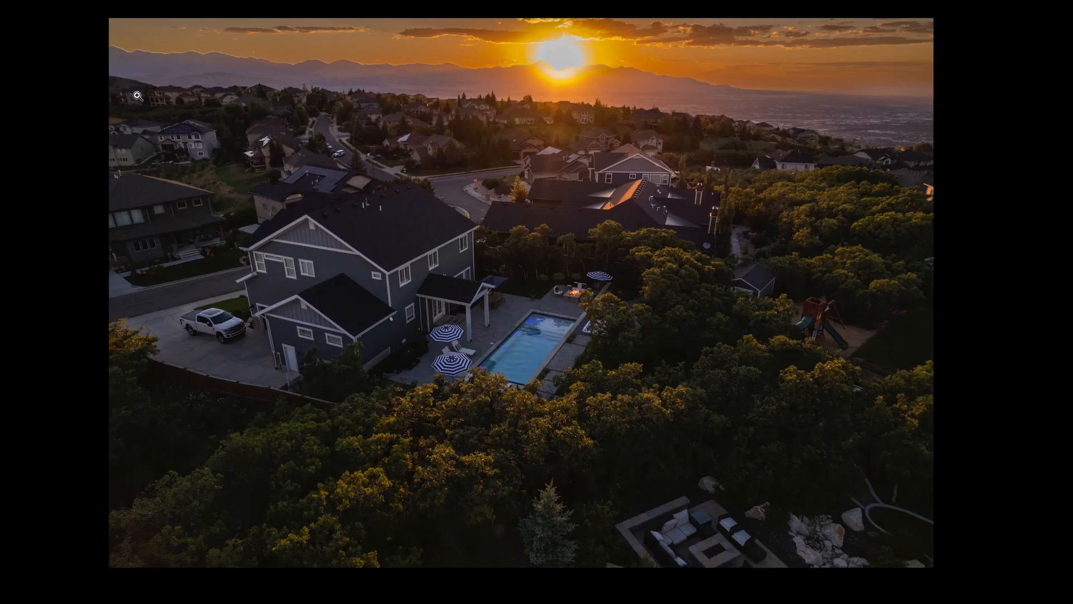
click(206, 55)
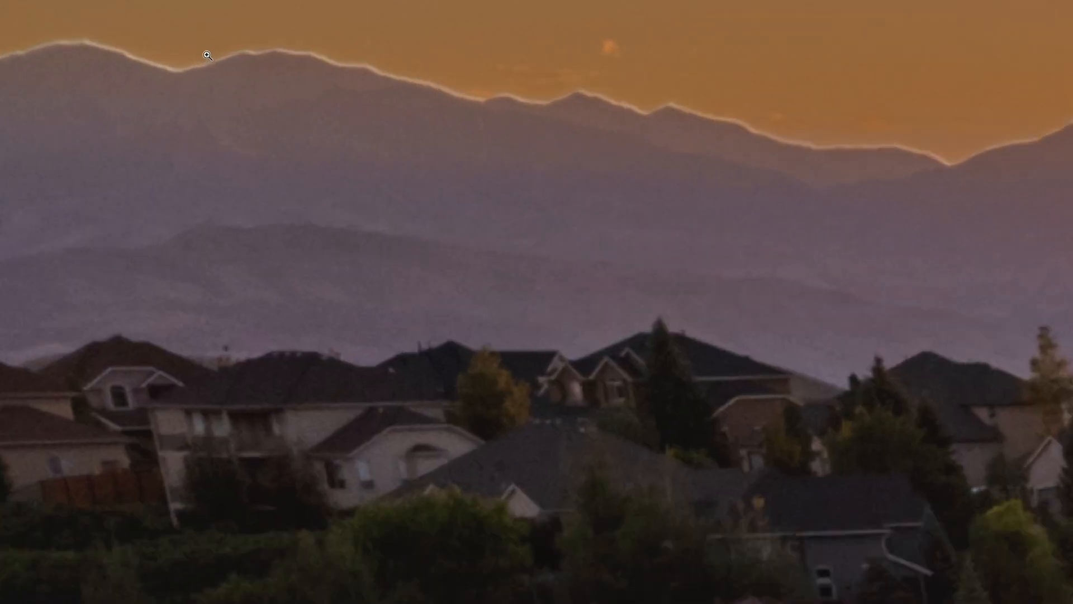
drag(207, 55, 207, 55)
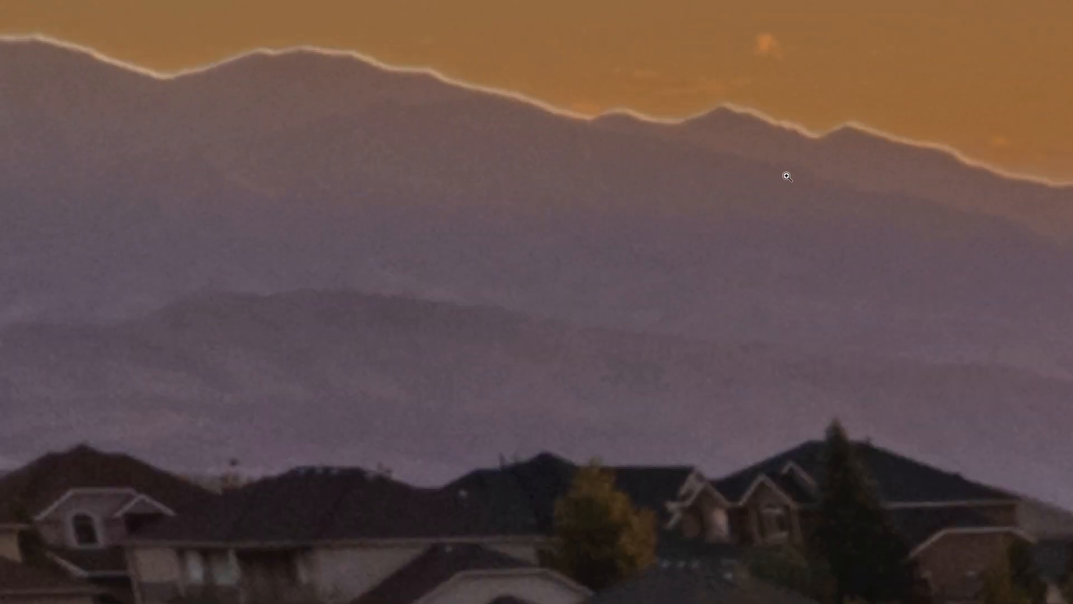
right_click(495, 209)
click(514, 215)
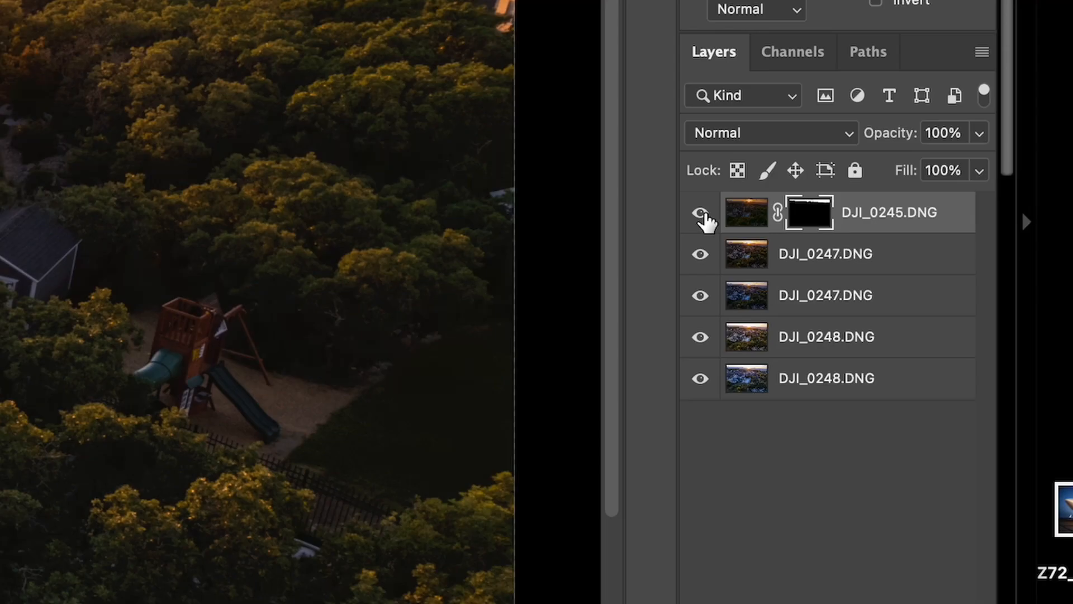
Hide the DJI_0245.DNG sky layer and move both DJI_0247.DNG layers beneath the two DJI_0248.DNG layers.
click(701, 213)
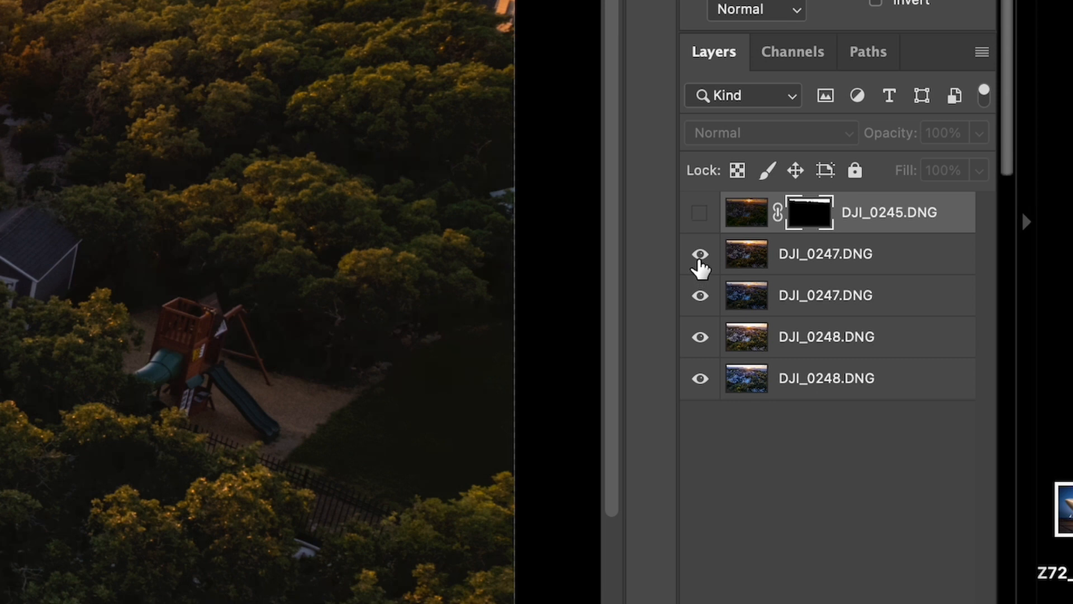
click(700, 254)
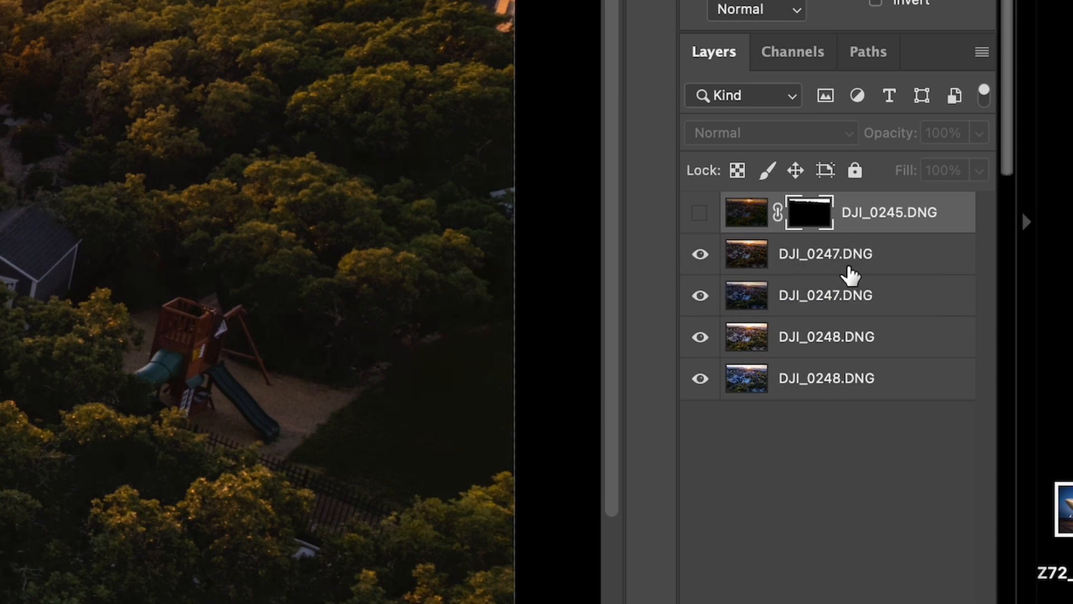
click(851, 274)
shift+click(837, 301)
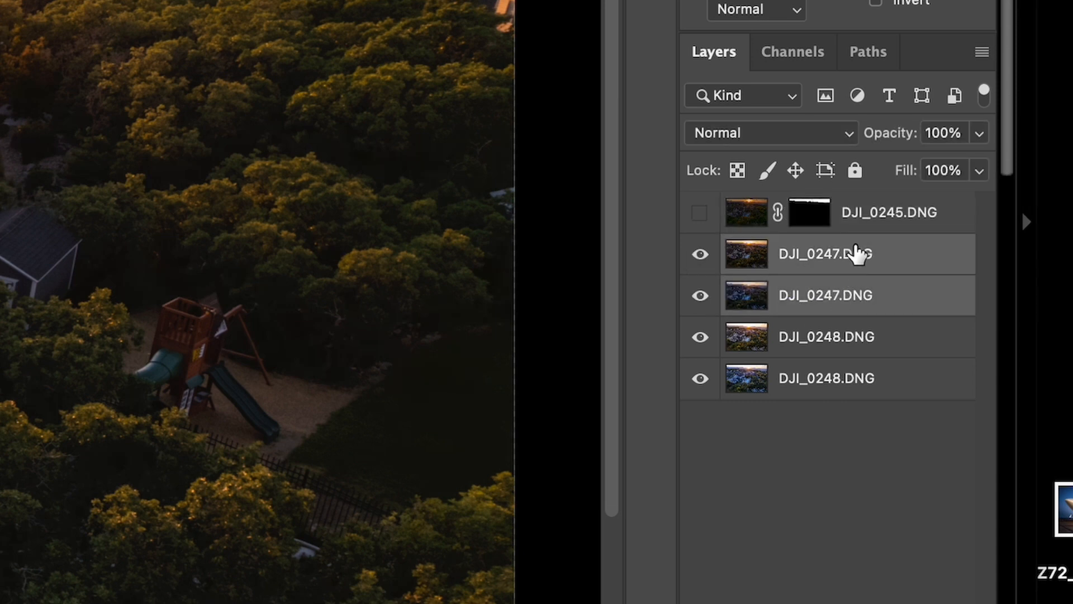
drag(858, 254, 857, 425)
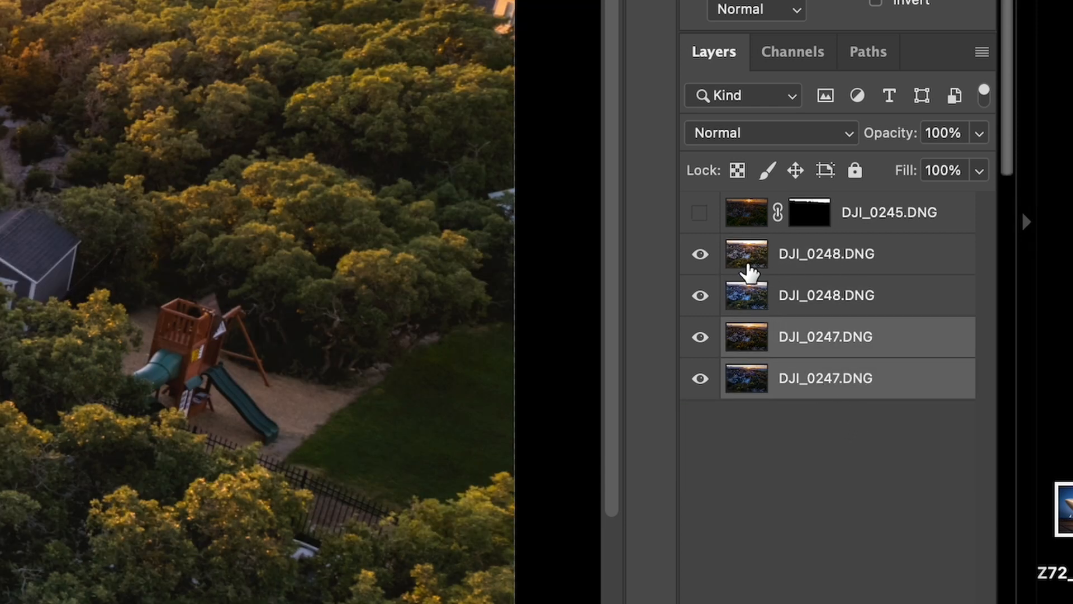
Compare the warm and cool exposure layers by toggling their visibility, and make all five layers visible again.
click(748, 273)
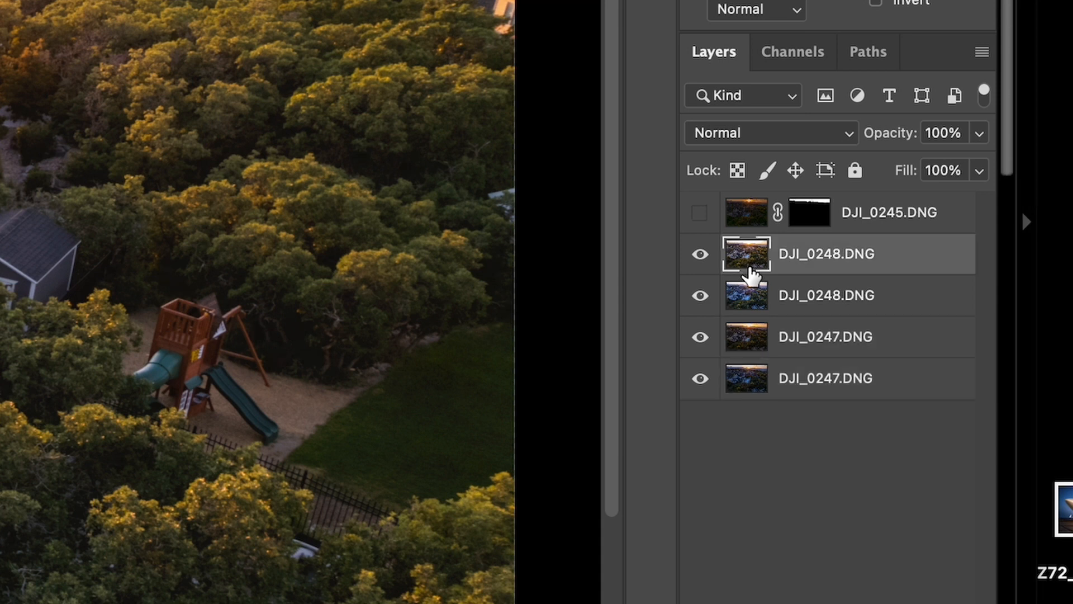
click(700, 254)
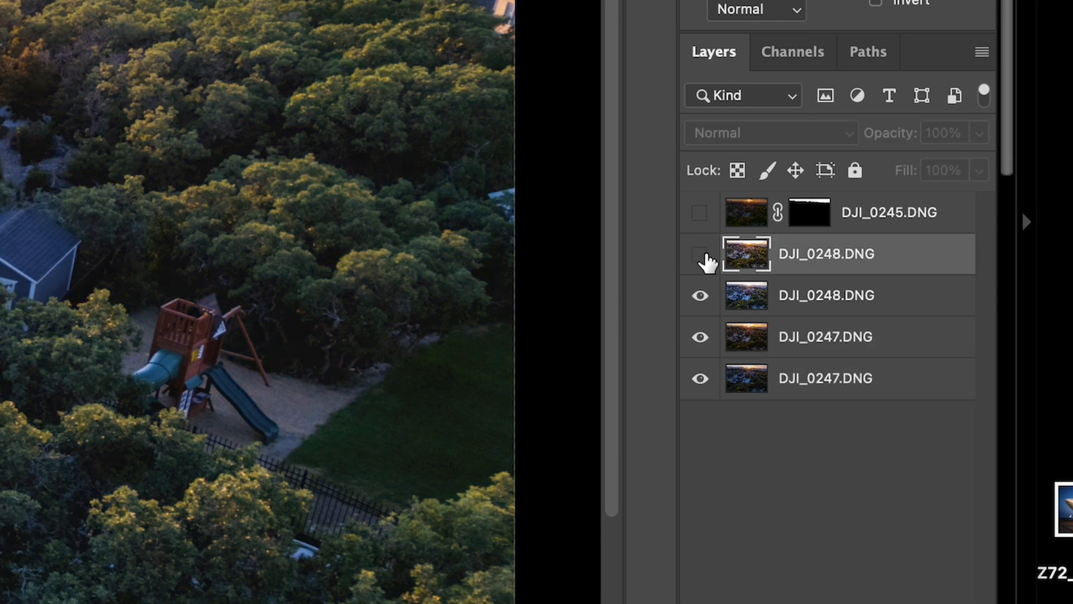
click(701, 255)
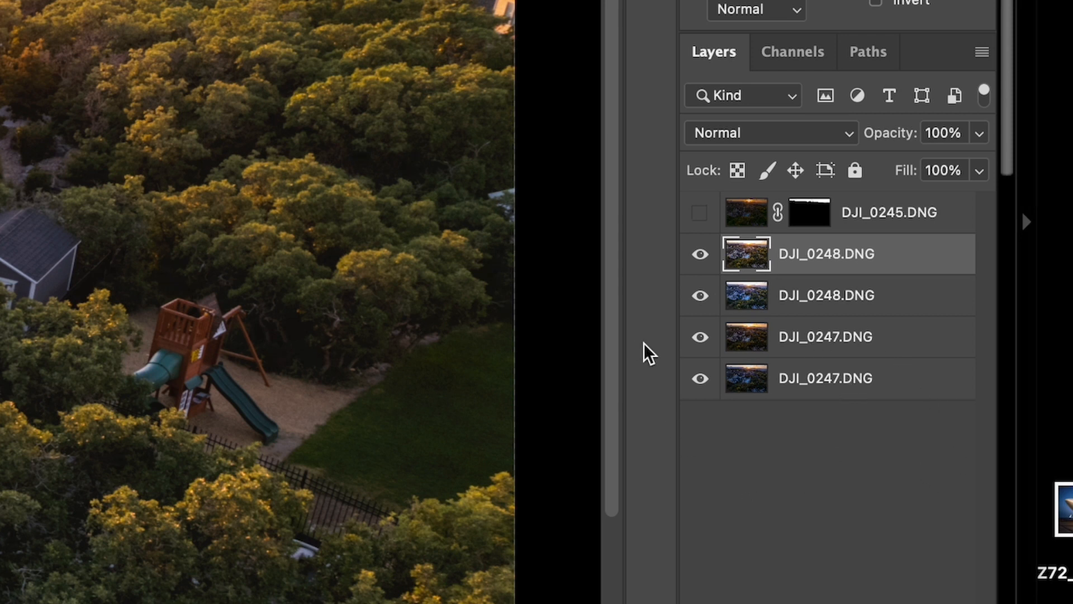
drag(701, 255, 702, 343)
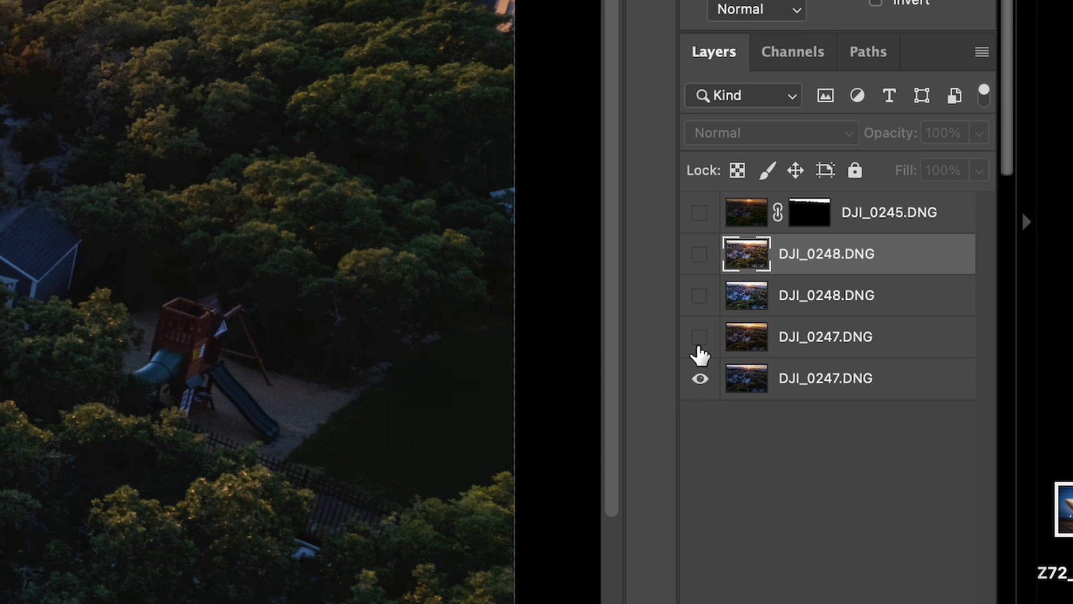
click(693, 311)
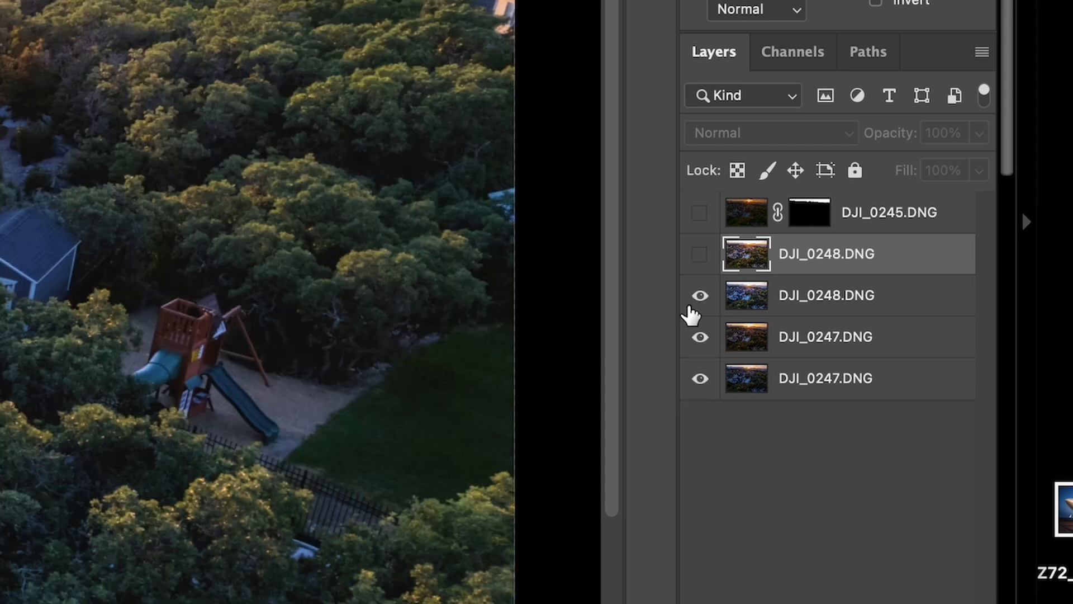
click(700, 256)
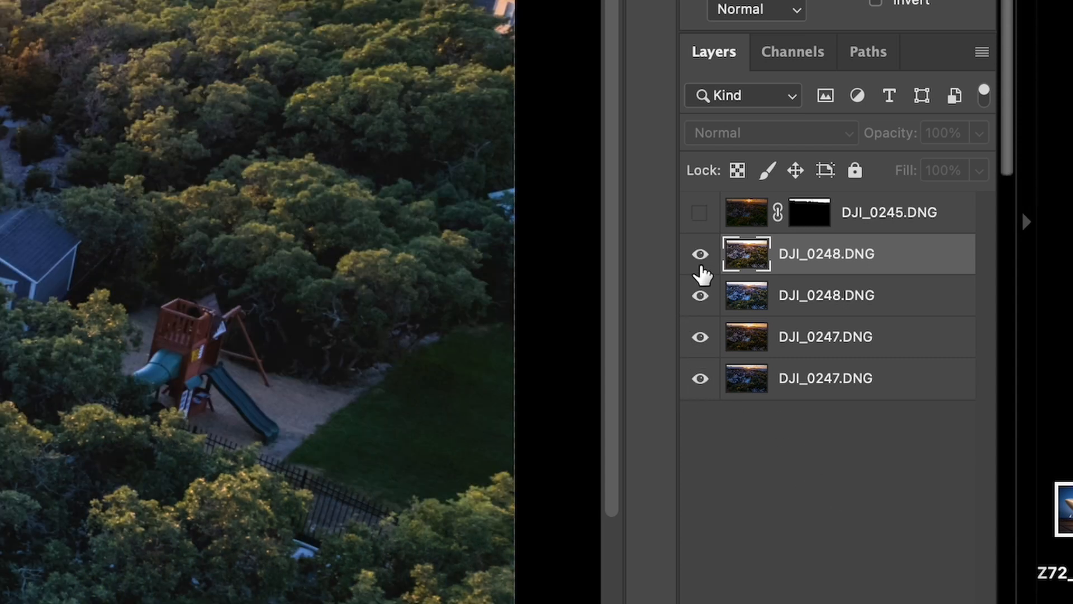
click(699, 213)
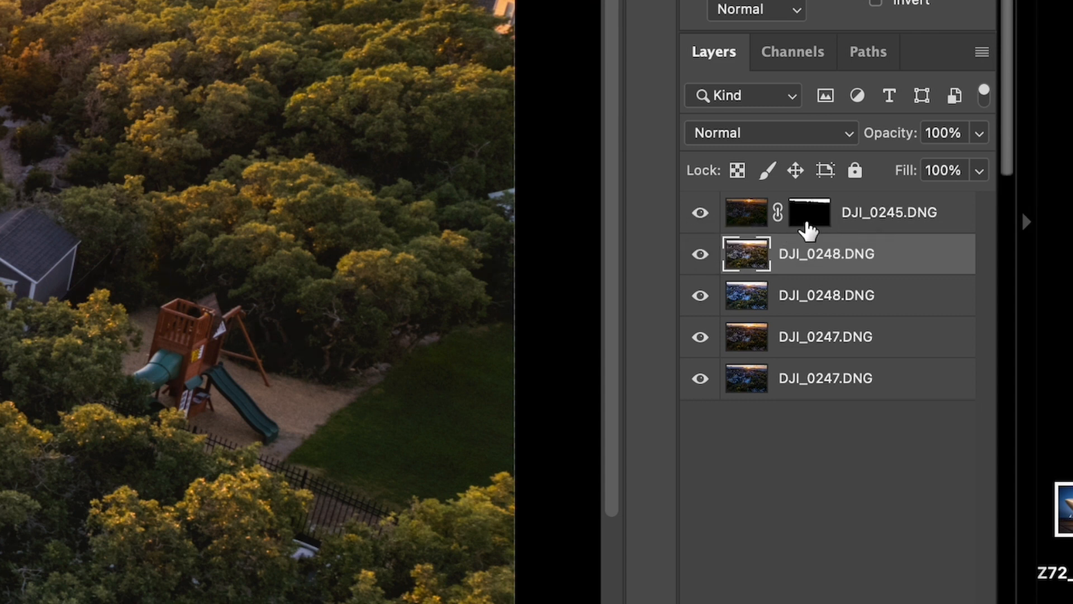
Disable the sky mask on the DJI_0245.DNG layer, select all five layers and re-enable the mask.
shift+click(809, 222)
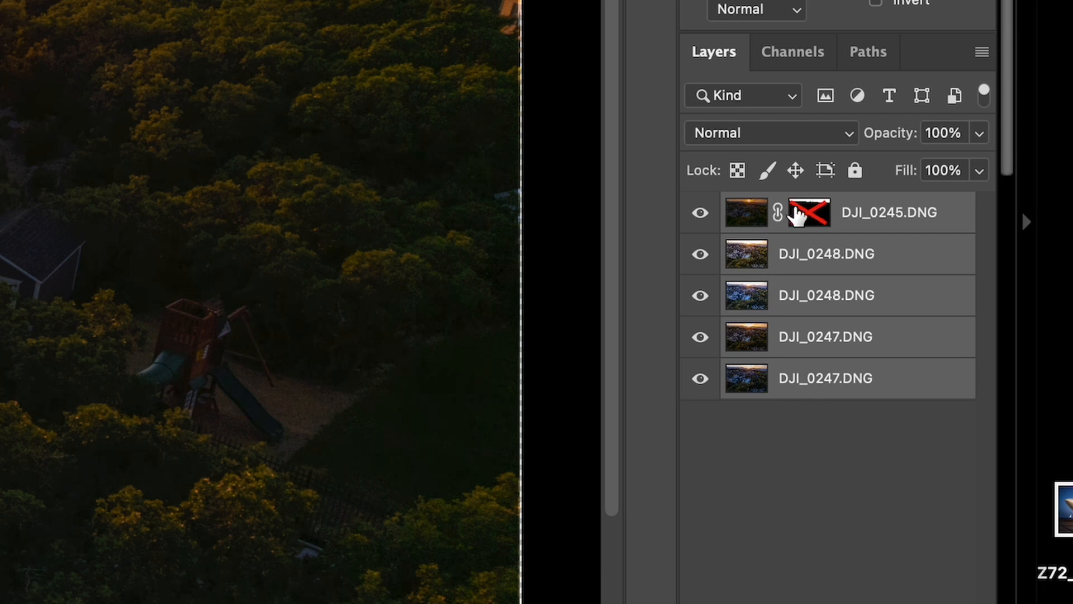
shift+click(798, 214)
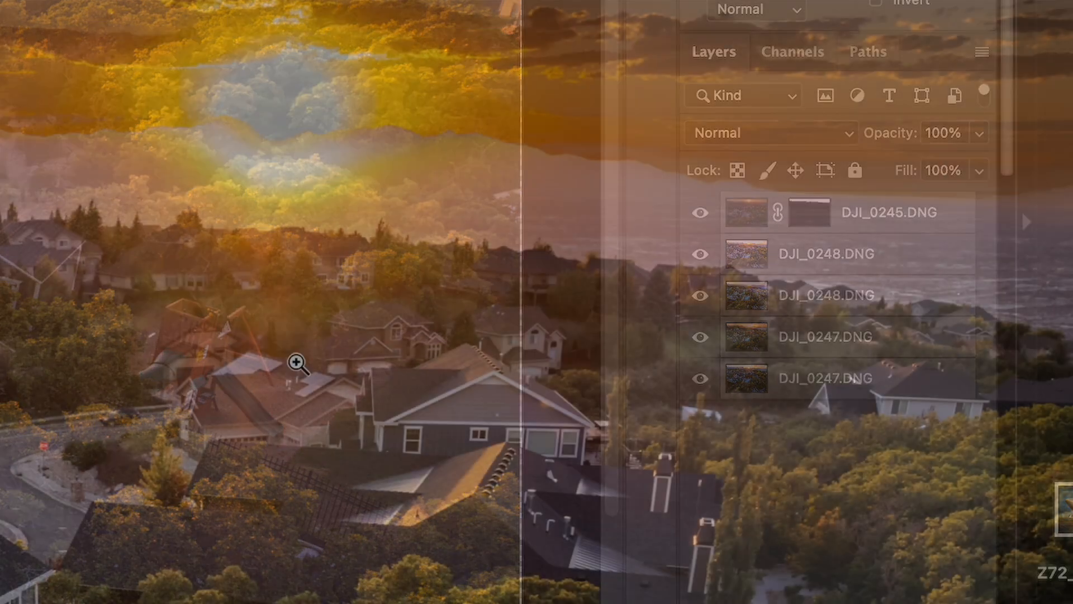
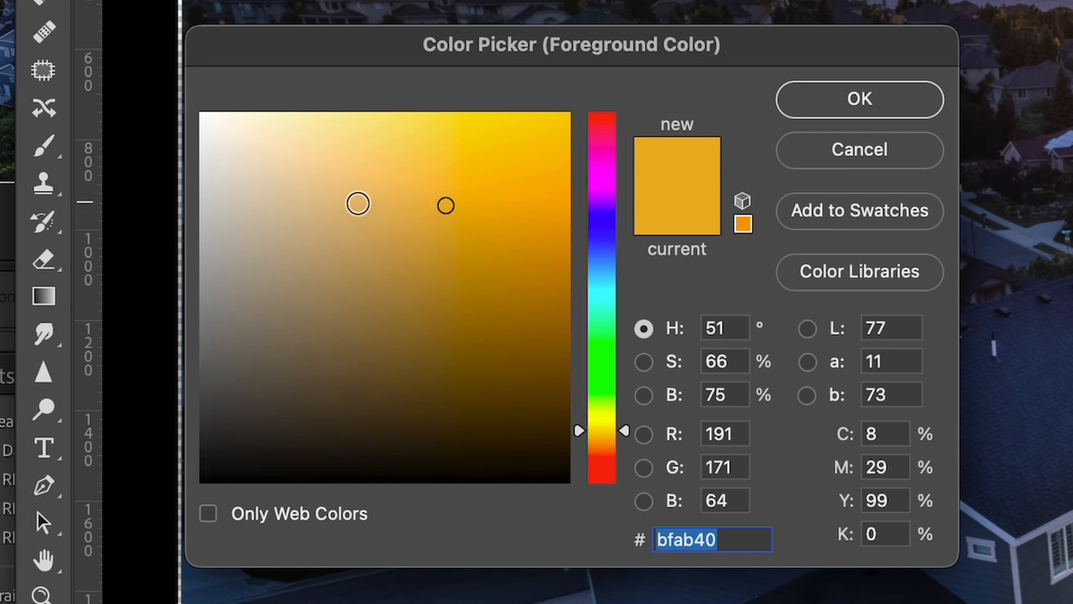
Change the foreground color to a light golden tan and lighten it further to the pale beige #bfb99a.
click(358, 204)
click(867, 106)
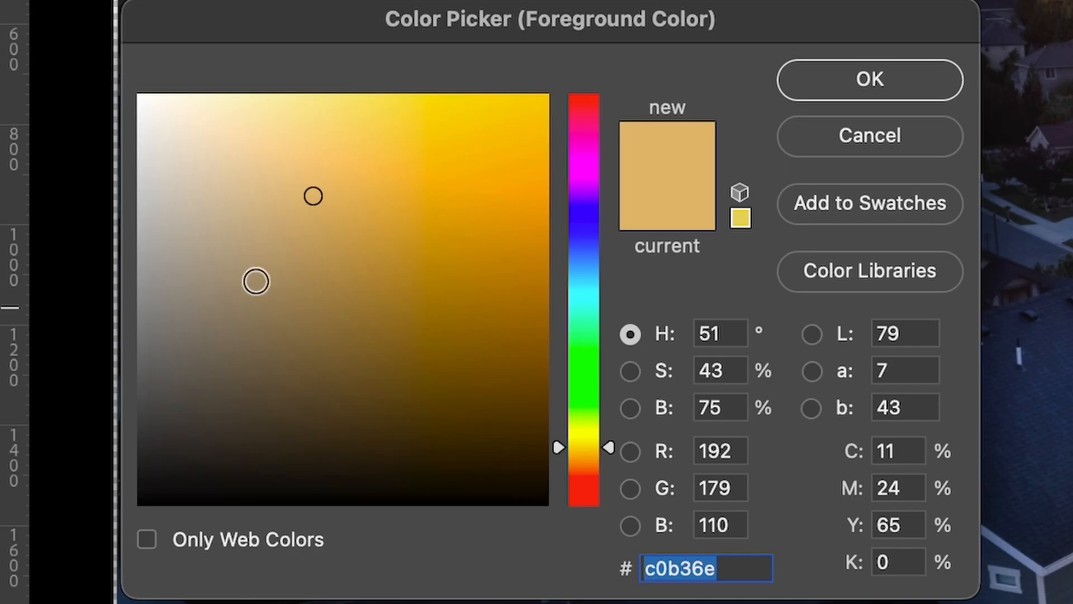
click(216, 197)
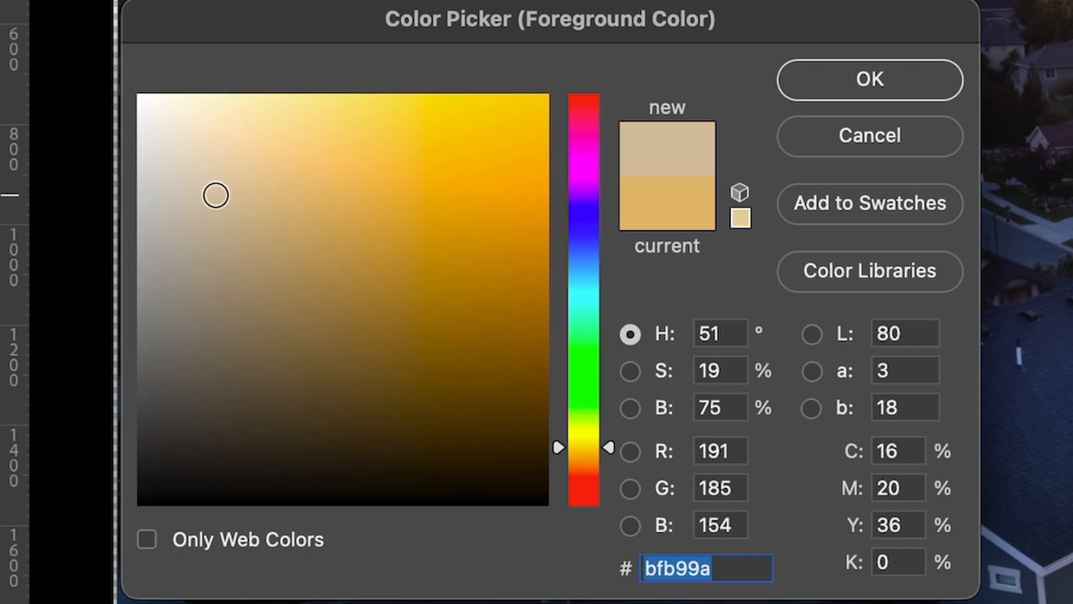
click(904, 89)
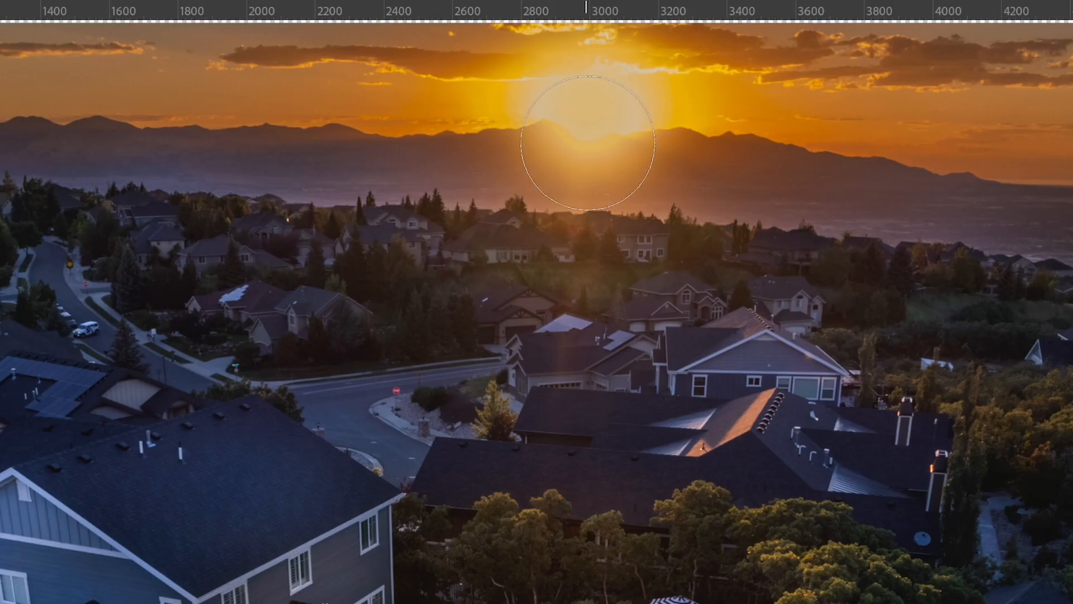
Reduce the brush size for the sun glow and set the foreground color to a near-white cream.
key(bracketleft)
key(bracketleft)
key(bracketleft)
key(bracketleft)
key(bracketright)
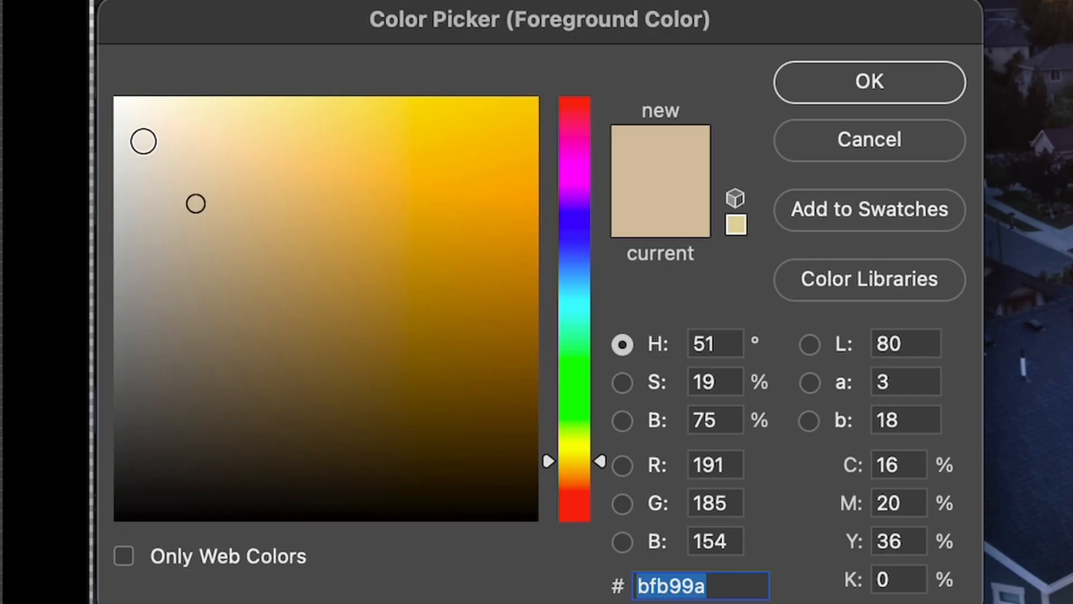
click(143, 142)
click(846, 81)
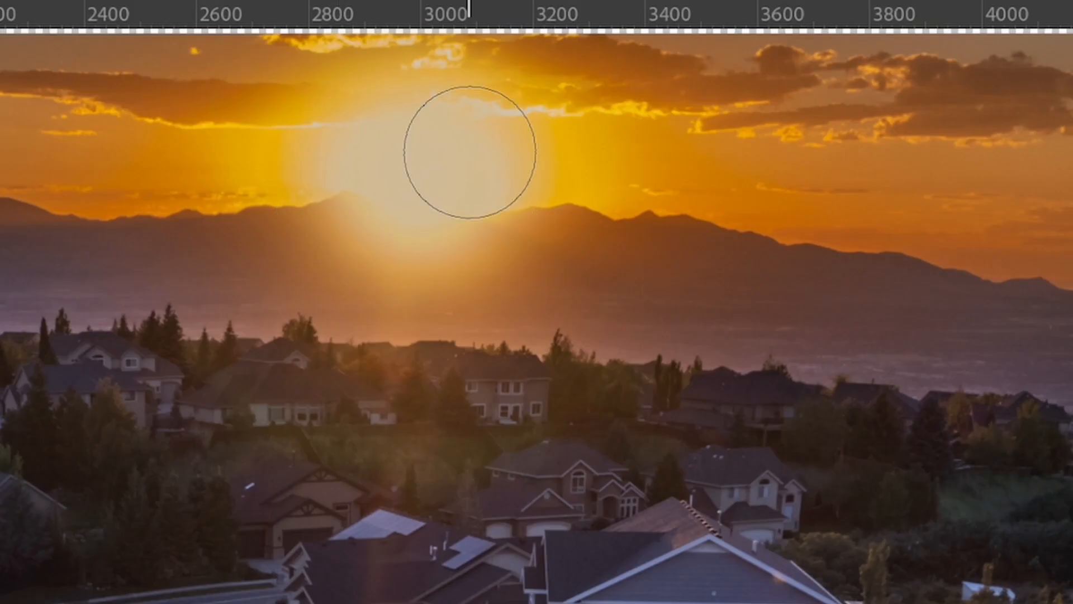
Shrink the brush to 175 px and set its hardness slightly below 95%.
key(bracketleft)
key(bracketleft)
key(bracketleft)
key(bracketleft)
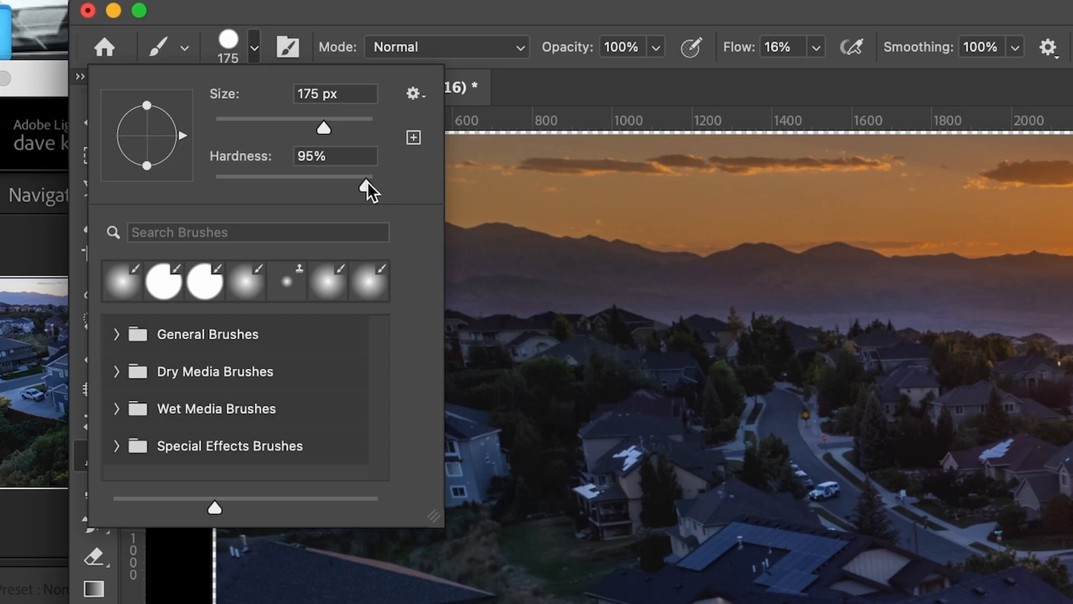
drag(367, 181, 360, 183)
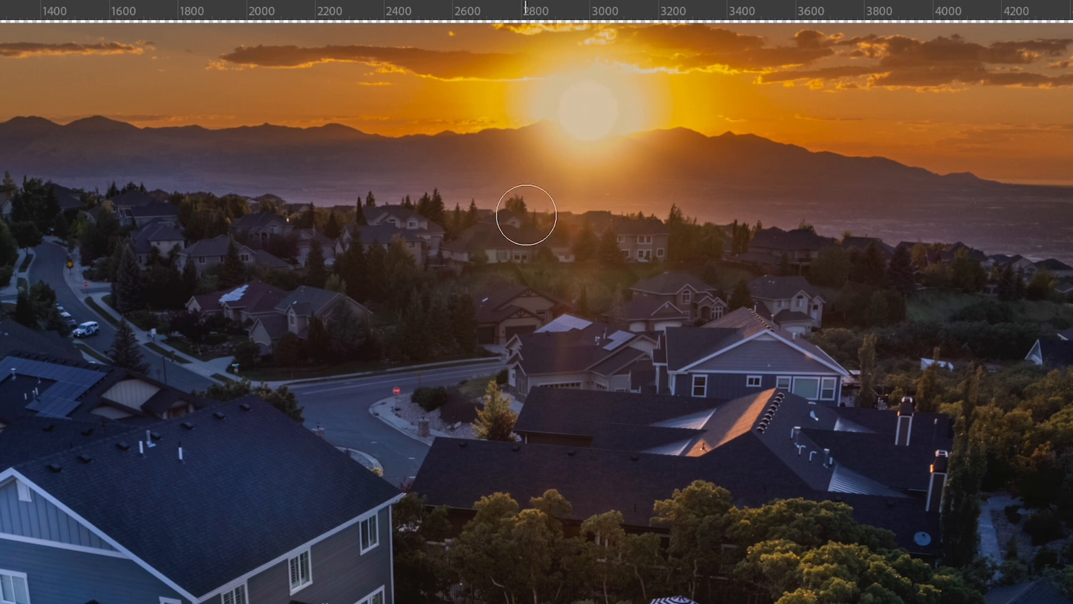
Paint a small, bright sun disc in the glow at the mountain ridge with a smaller brush, and save the composite.
key(v)
key(b)
key(bracketleft)
key(bracketleft)
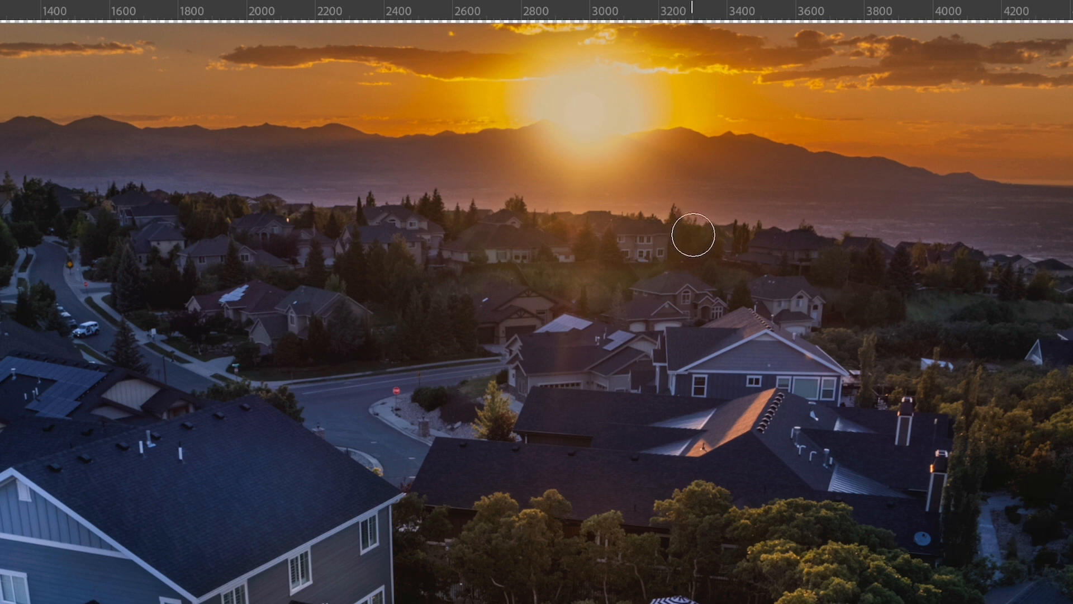
click(583, 111)
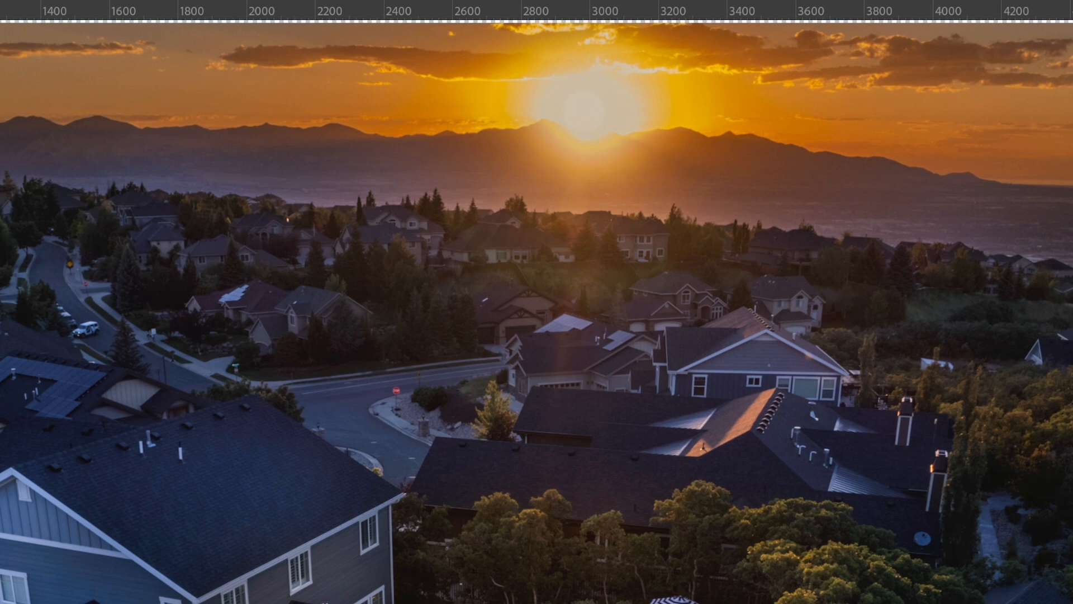
click(546, 144)
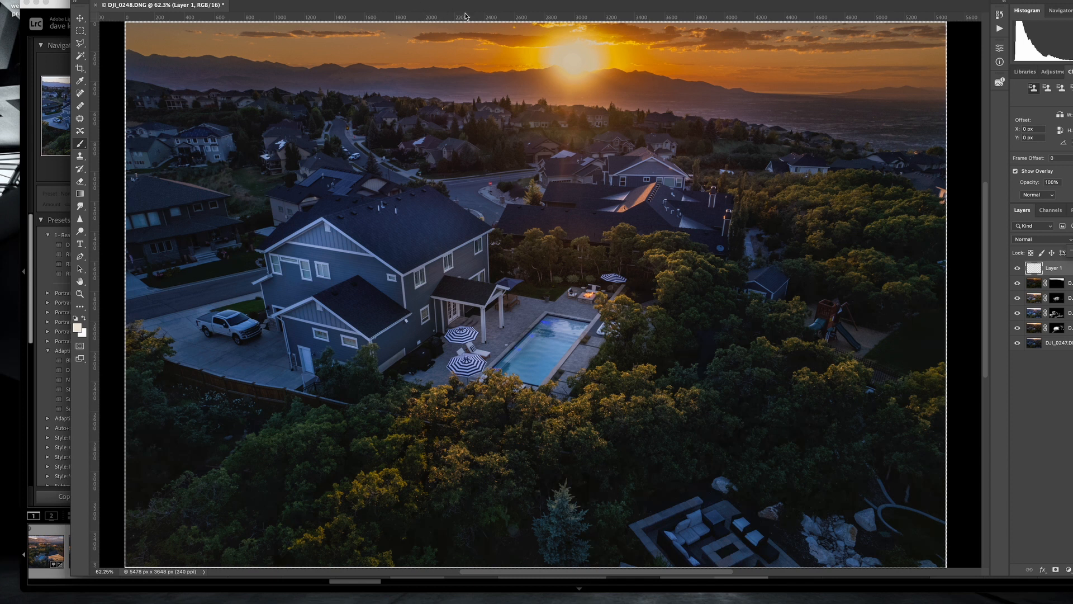
key(super+s)
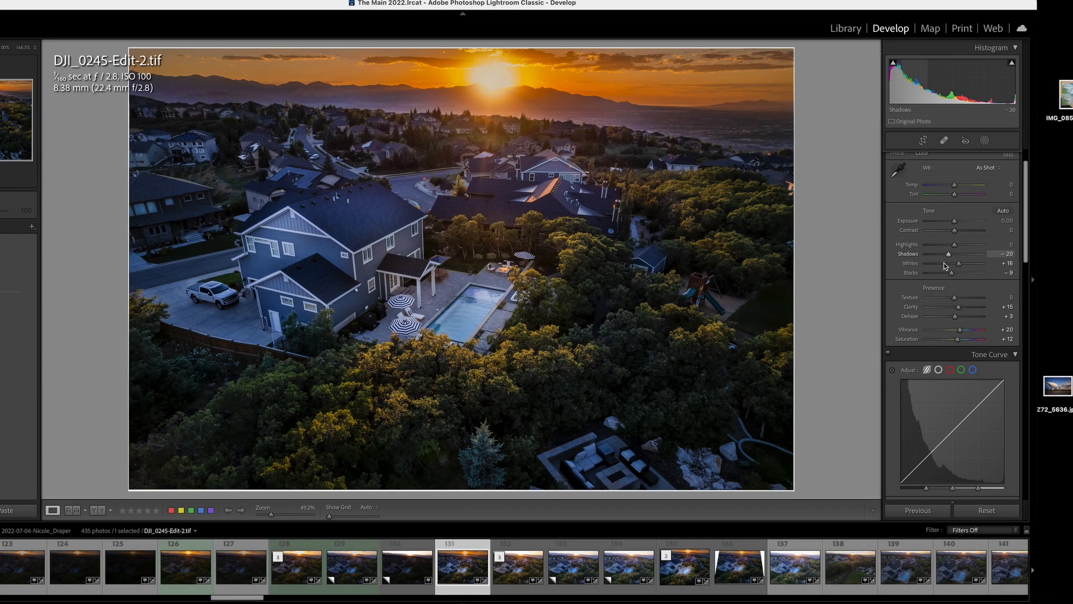
Set the composite's shadows to +3 and lower its highlights slightly.
drag(951, 254, 955, 258)
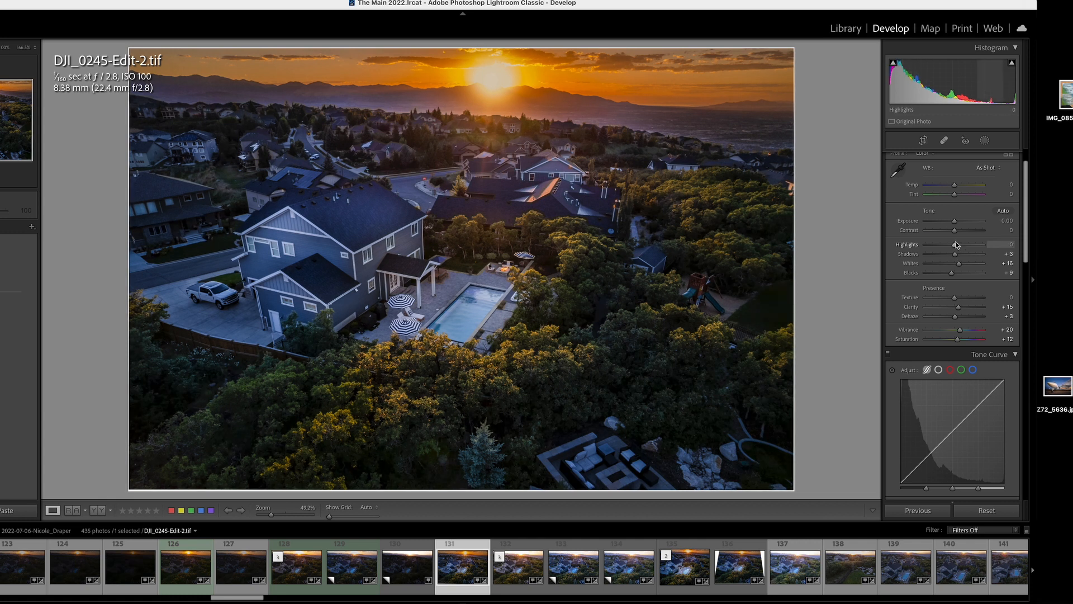
mouse_move(954, 244)
mouse_down()
mouse_move(991, 241)
mouse_move(947, 247)
mouse_up()
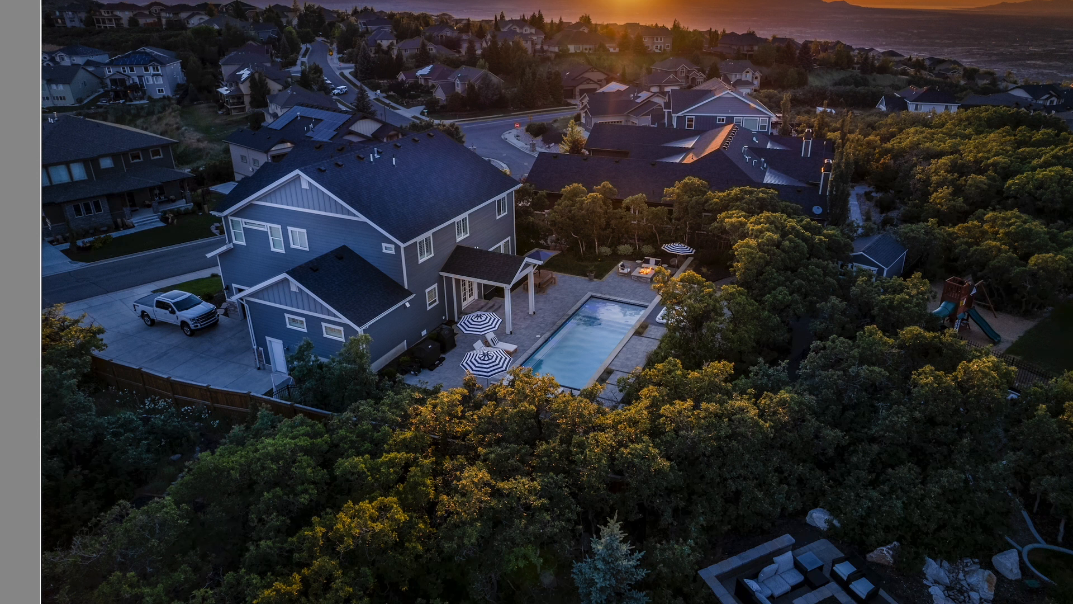
Open the composite in Photoshop 2022 for further layer work, using the Edit Original option.
right_click(574, 370)
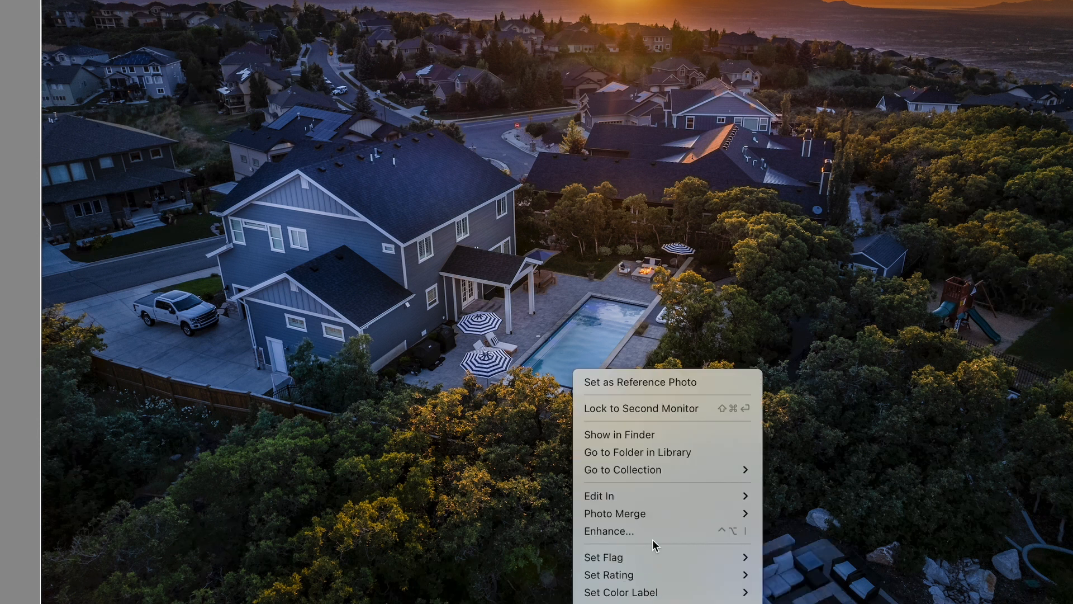
mouse_move(658, 497)
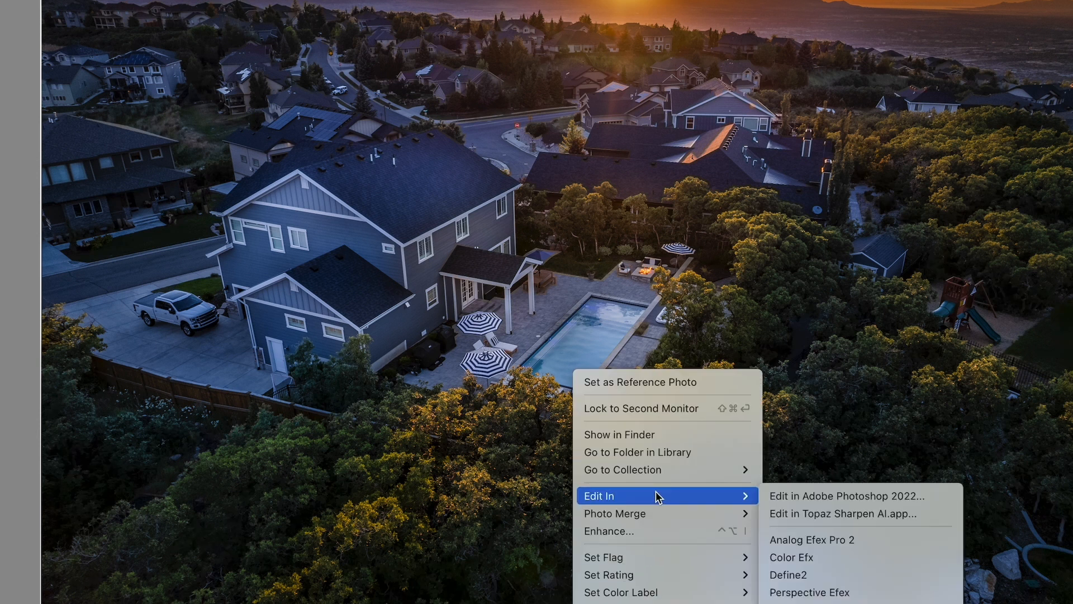
click(843, 497)
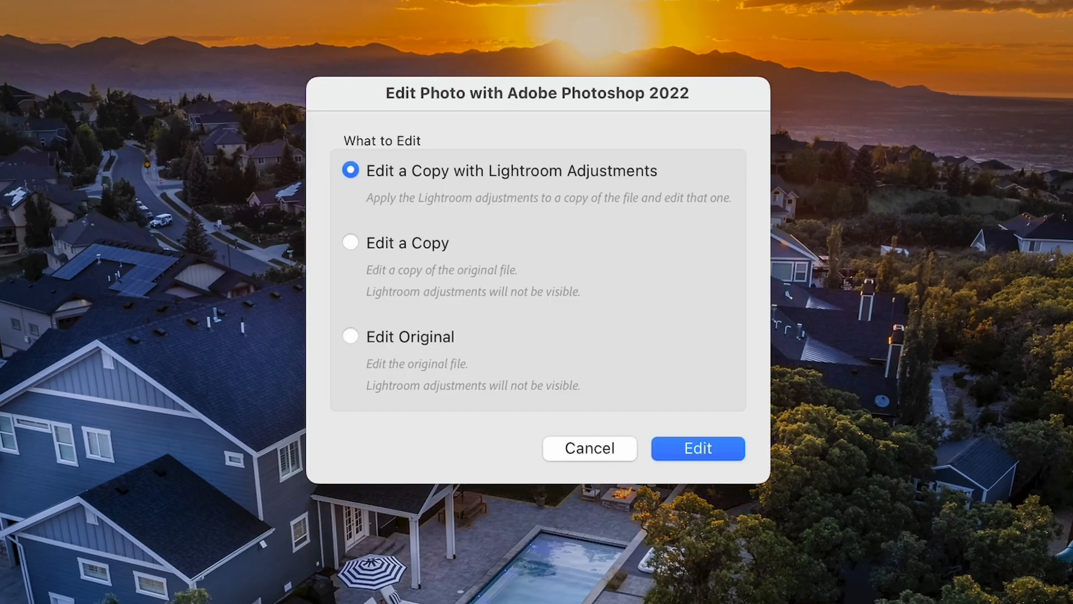
click(403, 341)
click(699, 449)
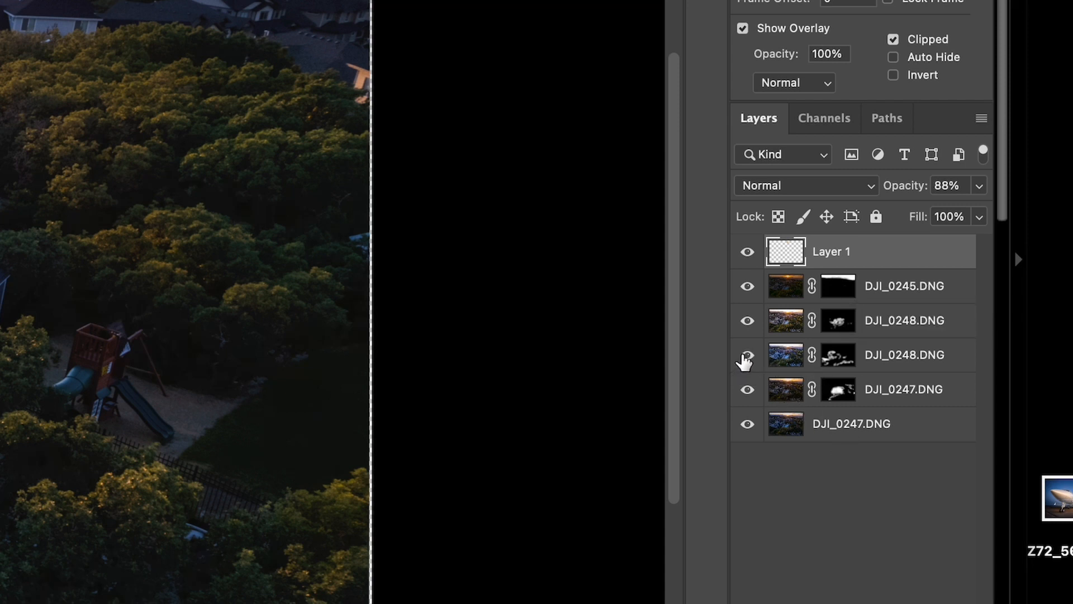
Target the mask of the lower DJI_0248.DNG layer, enlarge the brush to cover the house's front, and save the composite.
click(834, 363)
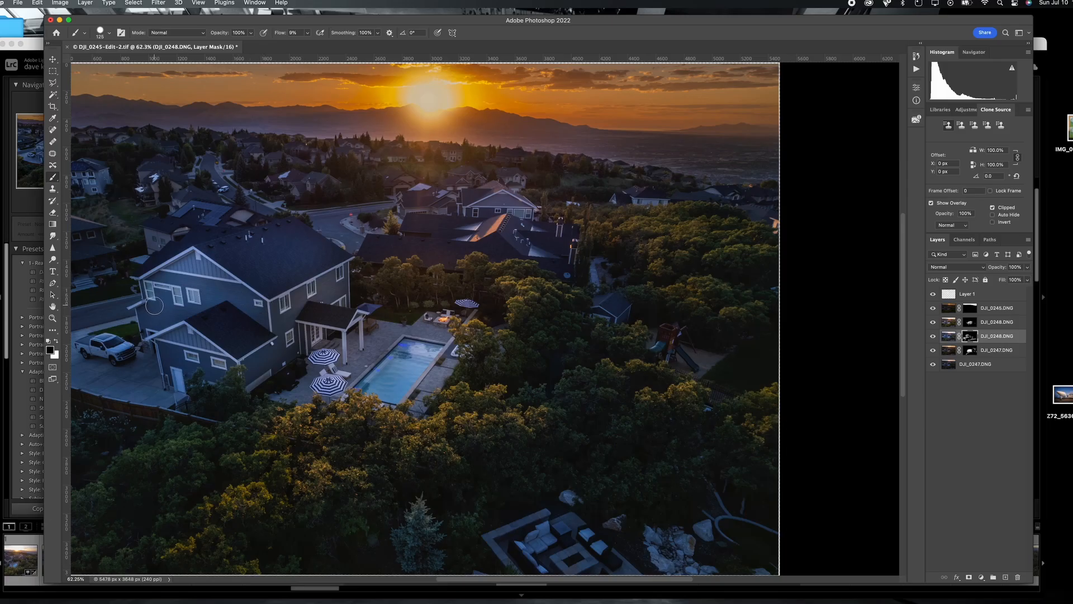
key(bracketright)
key(bracketright)
key(bracketright)
key(bracketright)
key(bracketright)
key(bracketright)
key(bracketright)
key(bracketright)
key(bracketright)
key(bracketright)
key(bracketright)
key(bracketright)
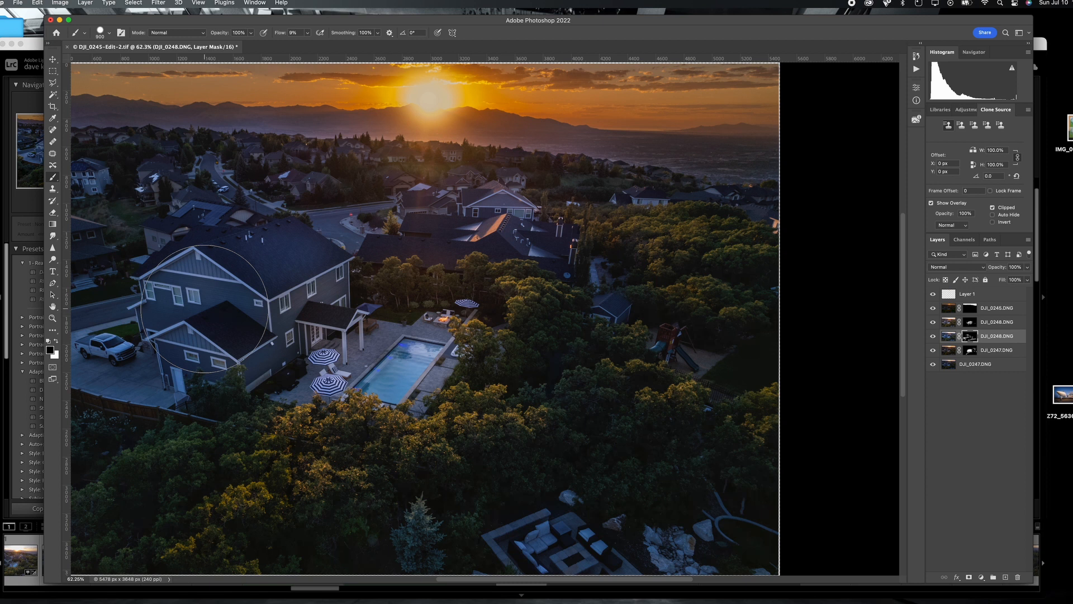
key(super+s)
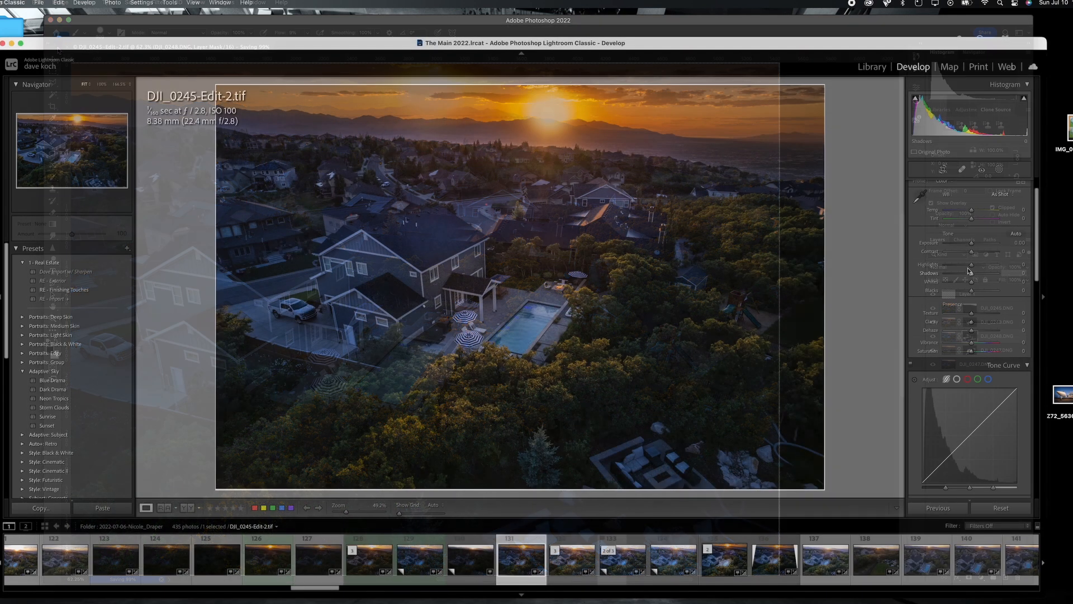
Set exposure to +0.65, highlights to -26, shadows to -28, blacks to -17 and vibrance to +19 in Lightroom.
drag(972, 244, 974, 245)
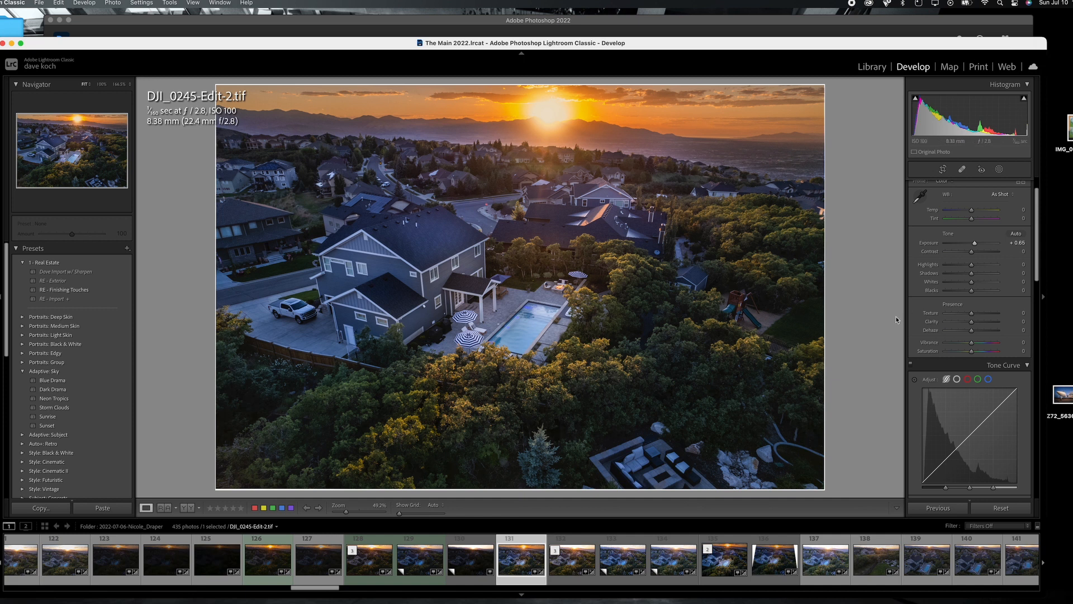
scroll(984, 275, up, 1)
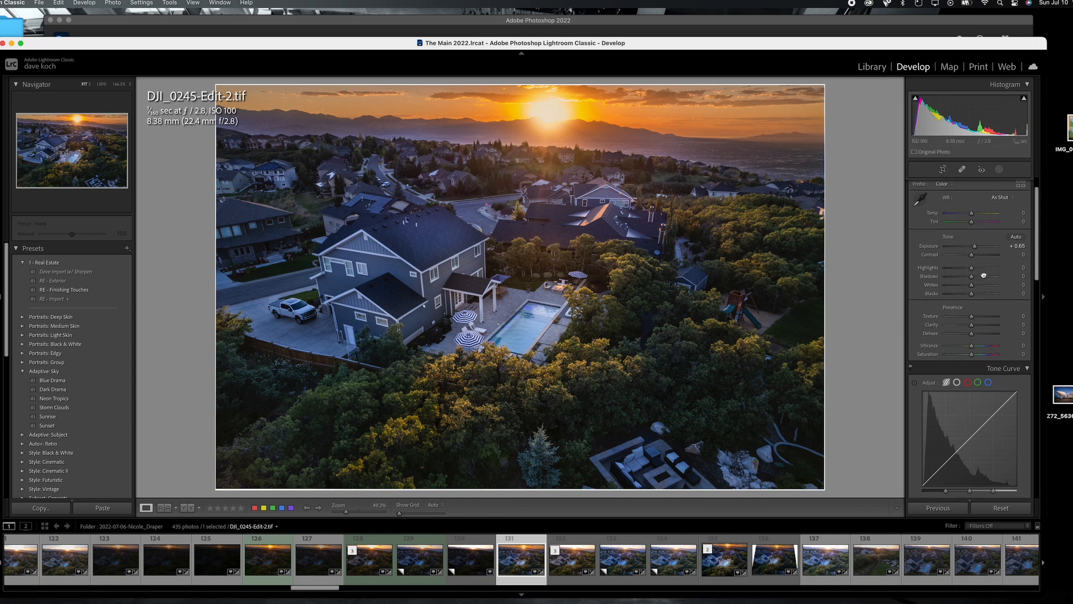
drag(983, 275, 958, 269)
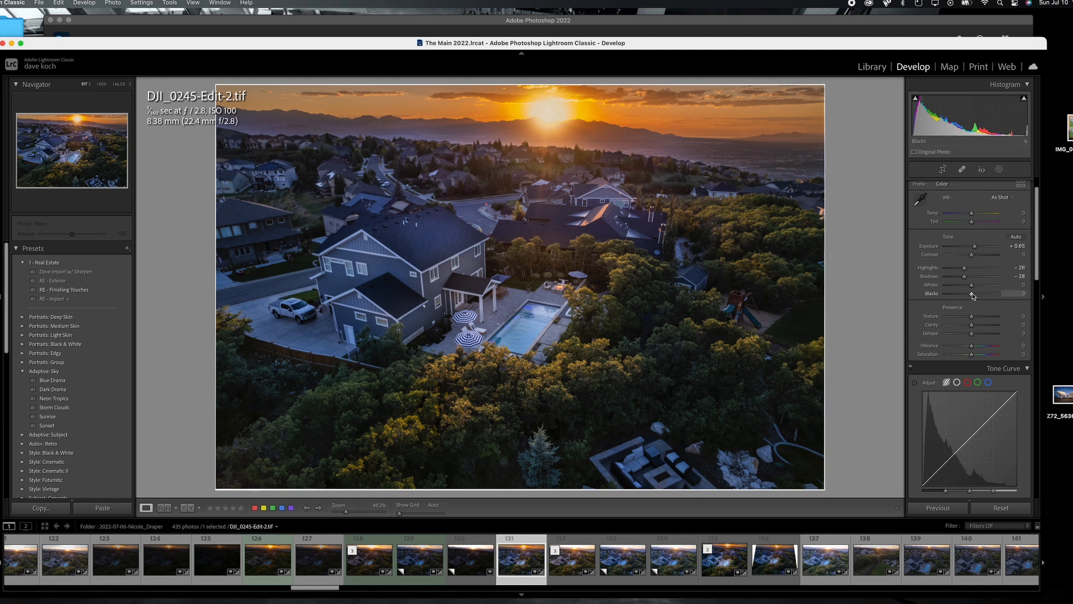
drag(972, 294, 964, 296)
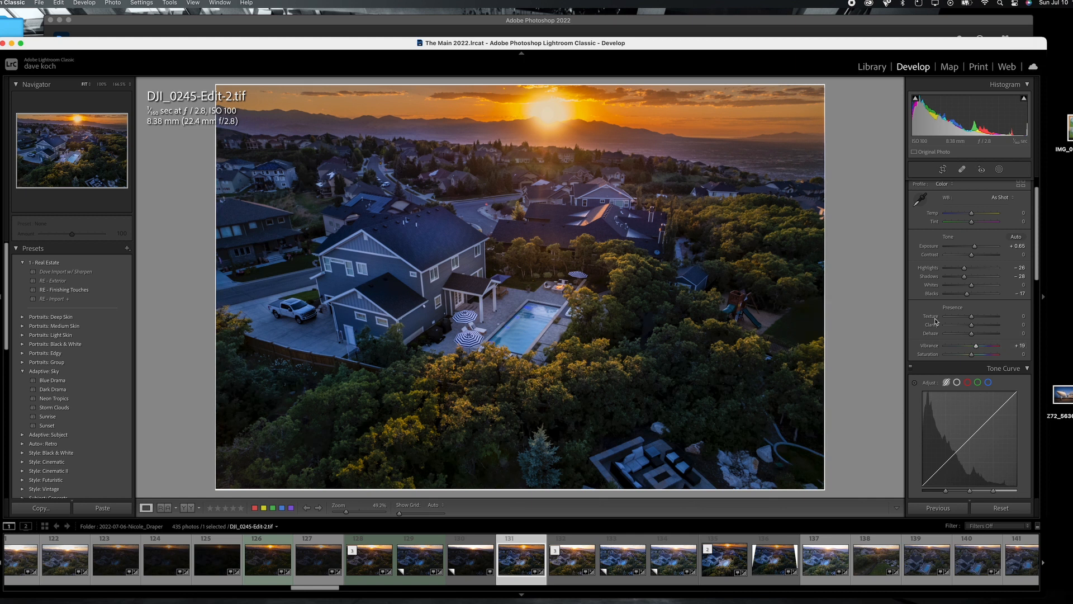
Start a Guided Upright correction with one vertical guide beside the playground and one along the blue house's left corner.
scroll(954, 311, down, 10)
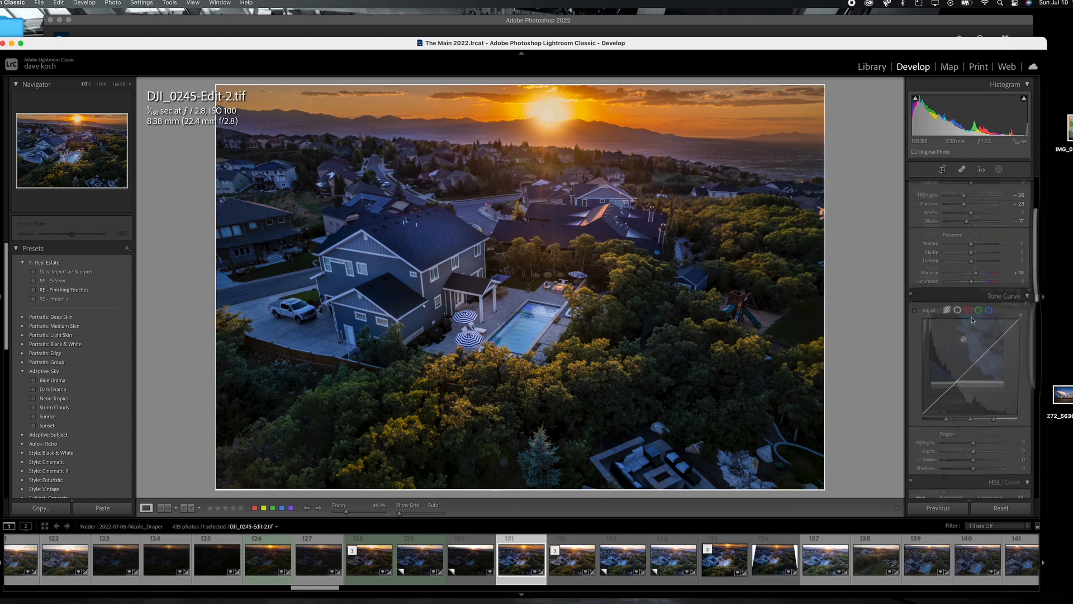
scroll(967, 343, down, 6)
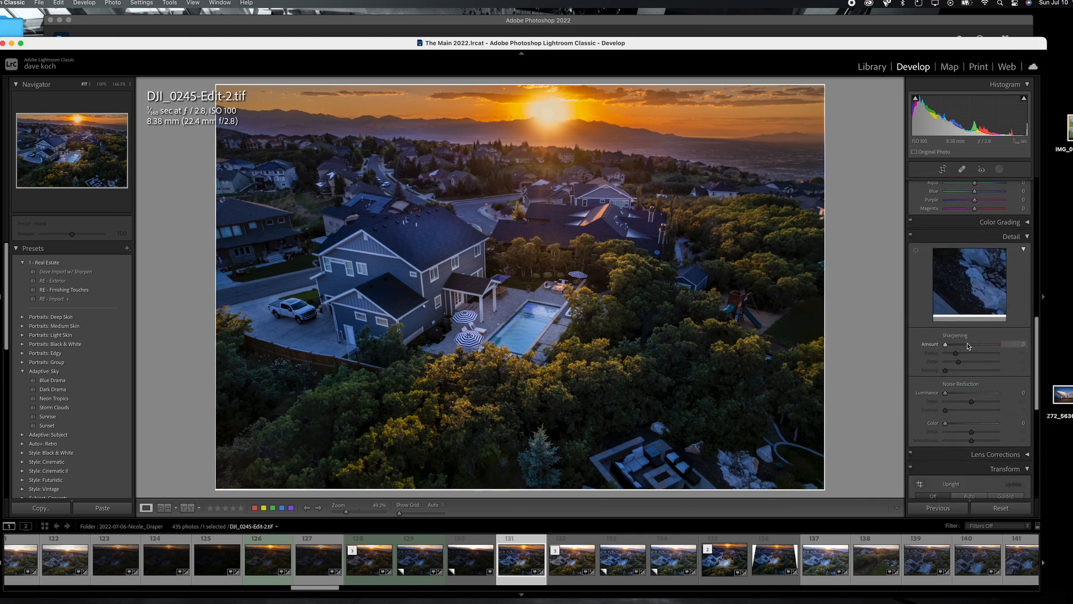
click(1005, 331)
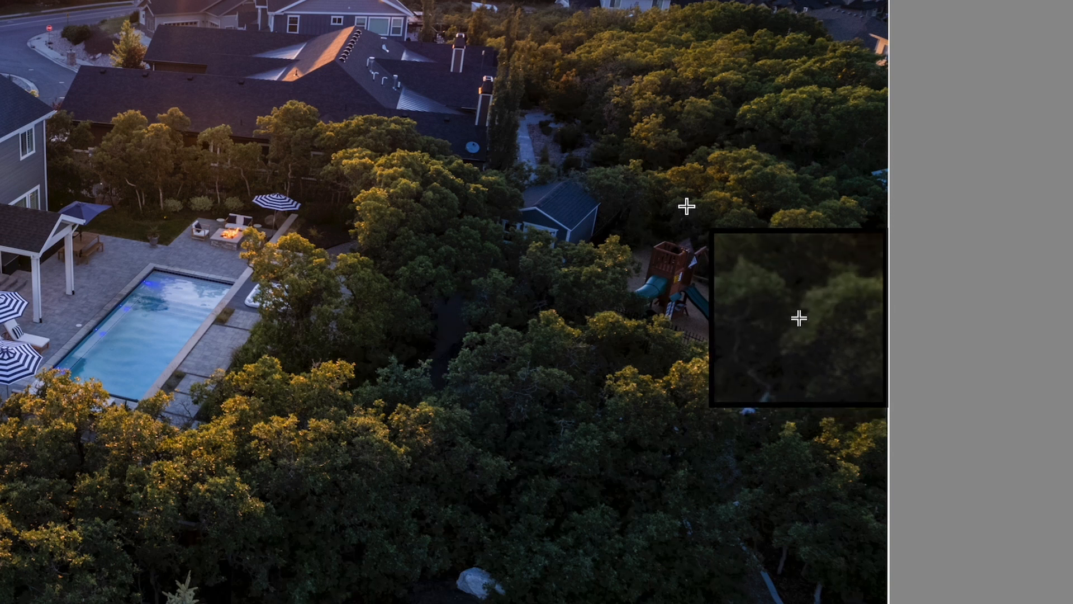
mouse_move(687, 206)
mouse_down()
mouse_move(649, 320)
mouse_move(657, 347)
mouse_up()
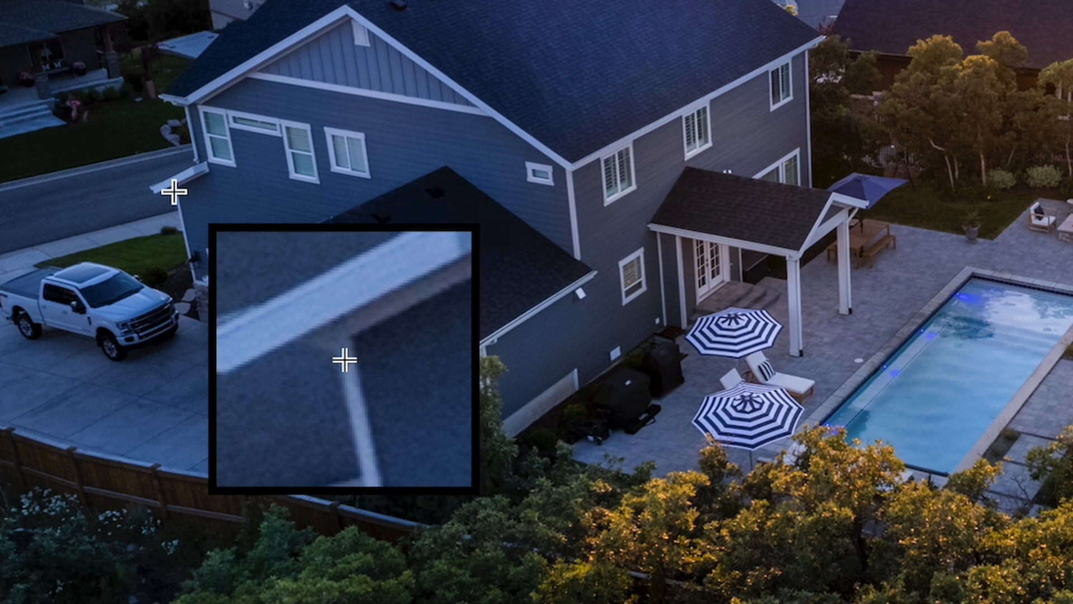
drag(174, 192, 192, 278)
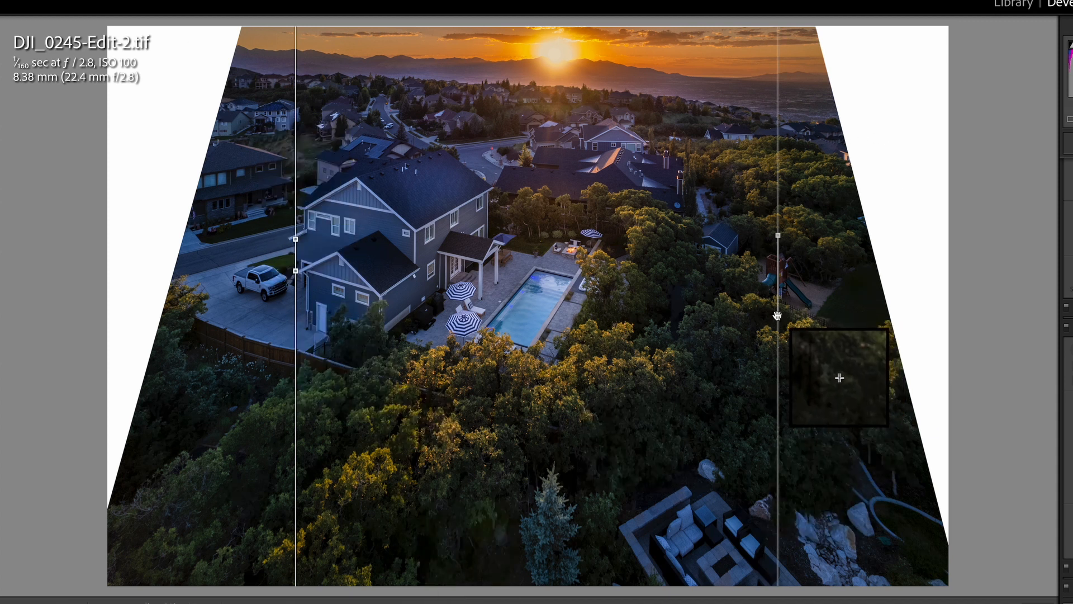
Fine-tune the lower ends of both vertical guides until the perspective distortion is milder and the house stands upright.
drag(777, 315, 783, 315)
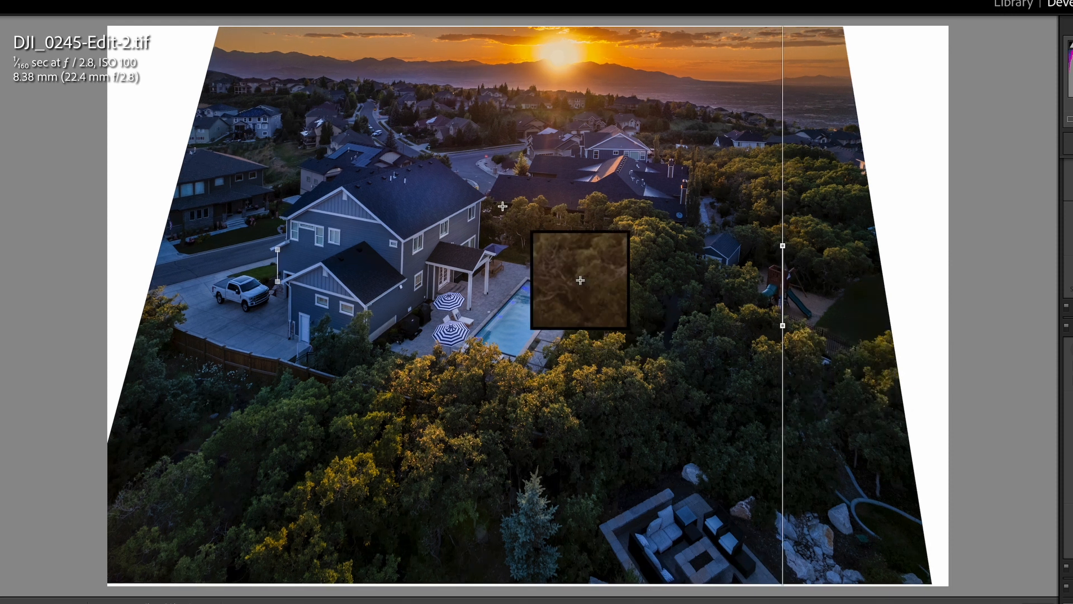
drag(279, 279, 278, 282)
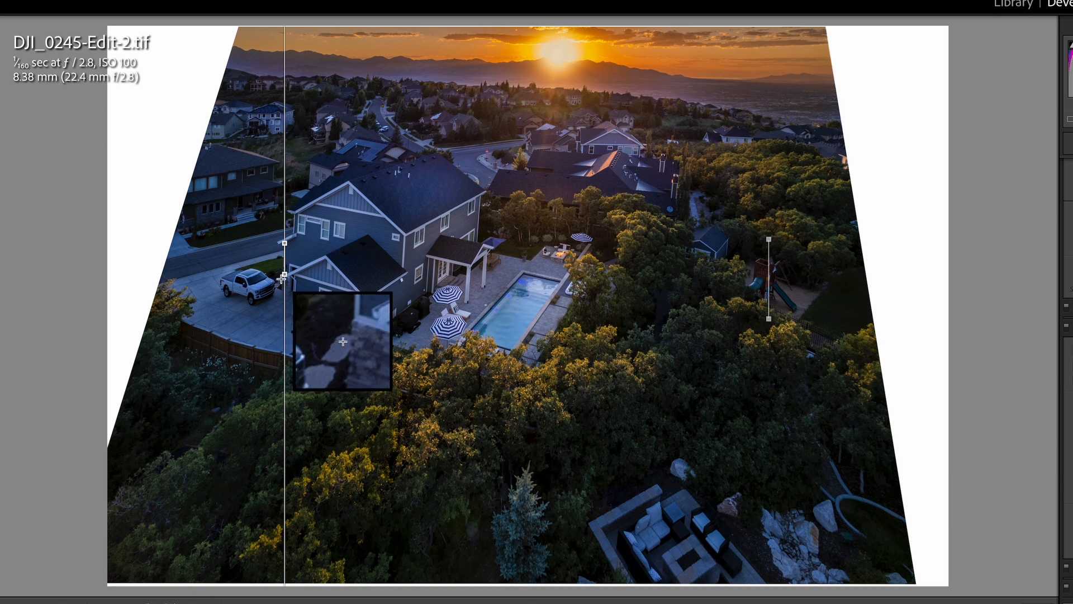
drag(284, 275, 268, 289)
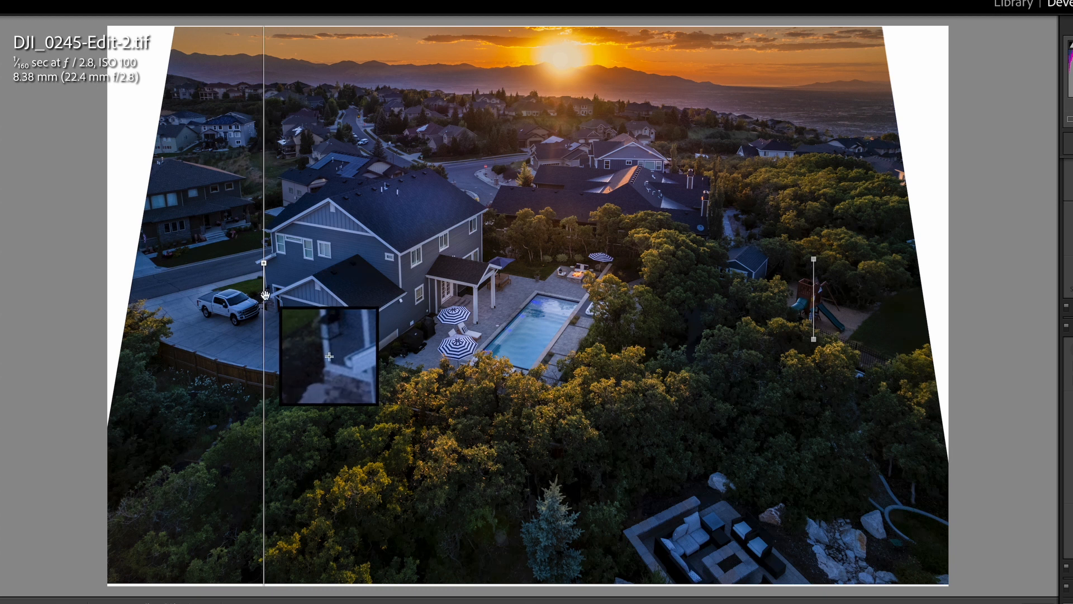
drag(264, 296, 263, 295)
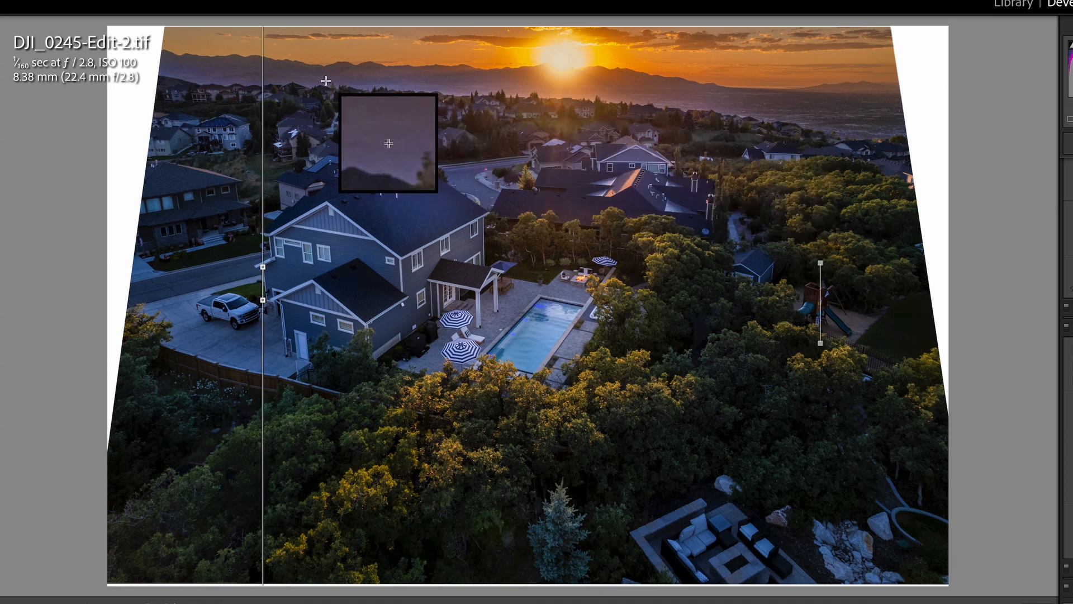
Add a horizontal Upright guide along the distant horizon and adjust its left end to level the photo.
drag(324, 80, 890, 93)
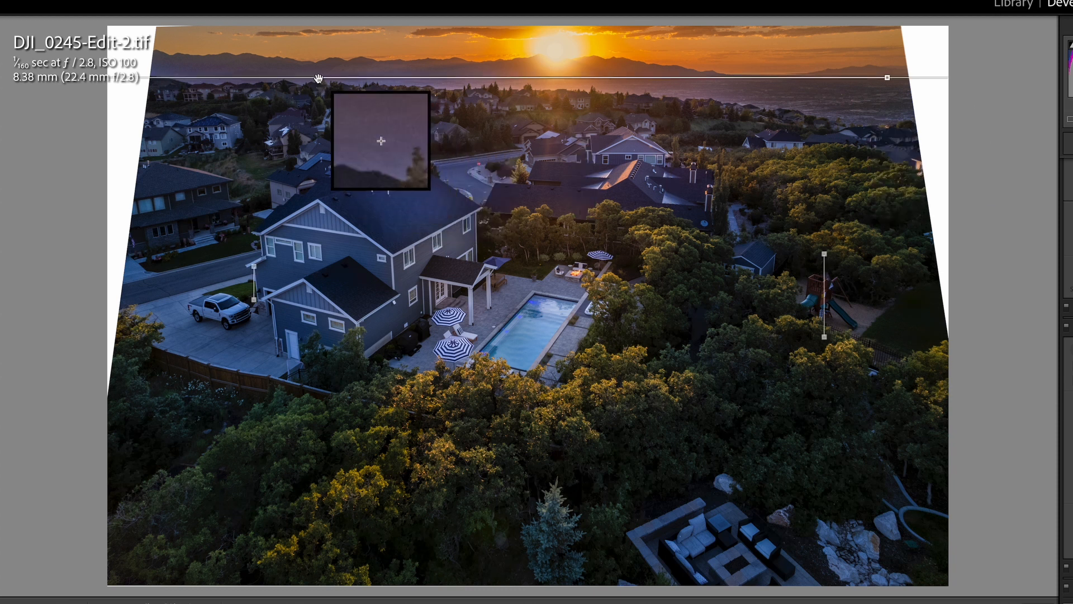
drag(317, 81, 316, 84)
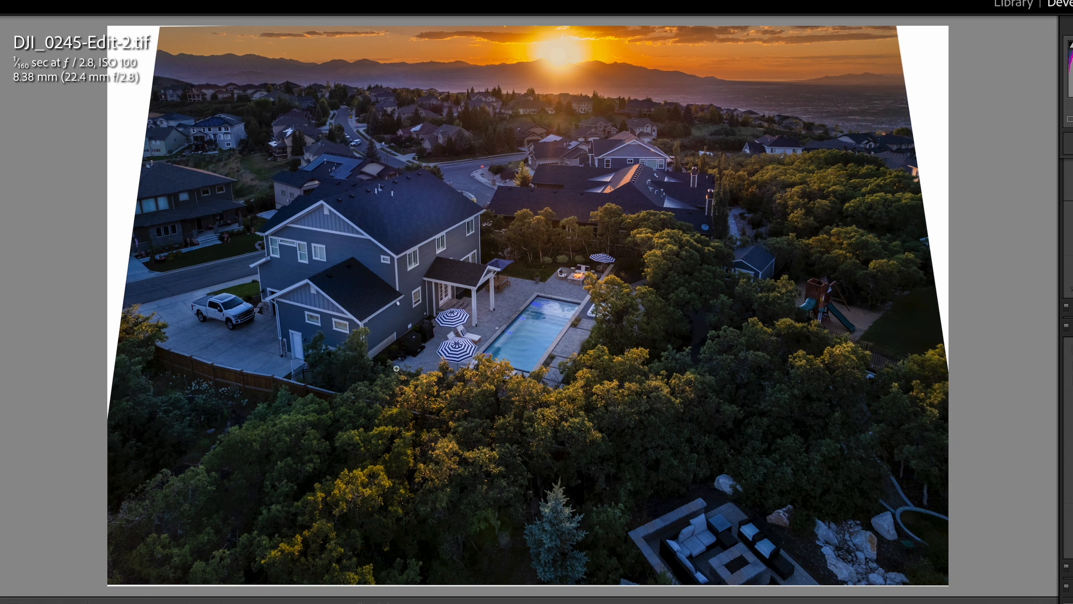
Open the perspective-corrected photo in Photoshop 2022 as a copy with Lightroom adjustments.
right_click(389, 343)
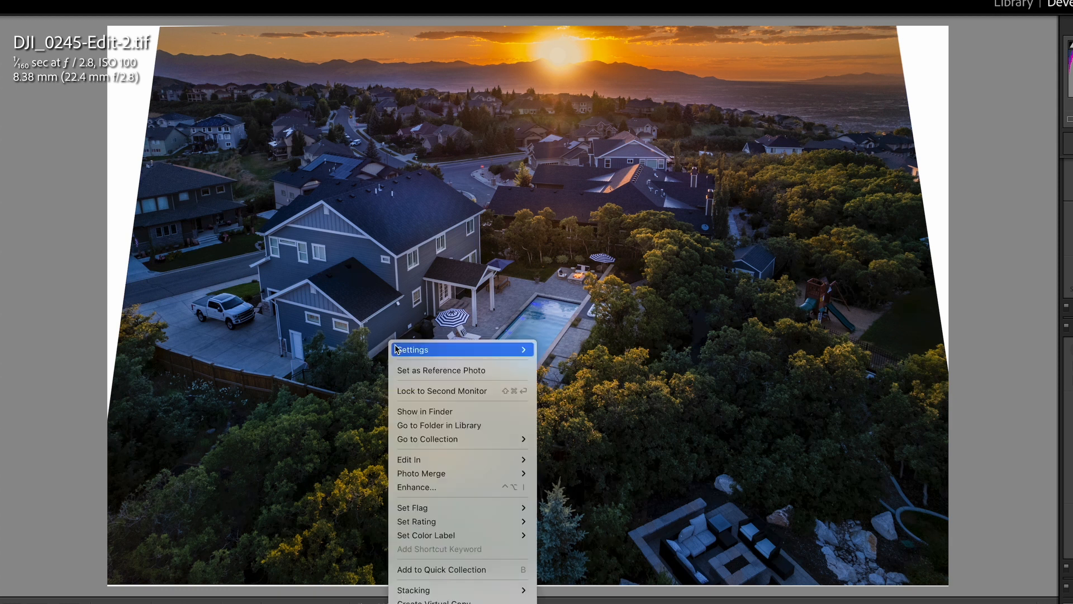
mouse_move(475, 459)
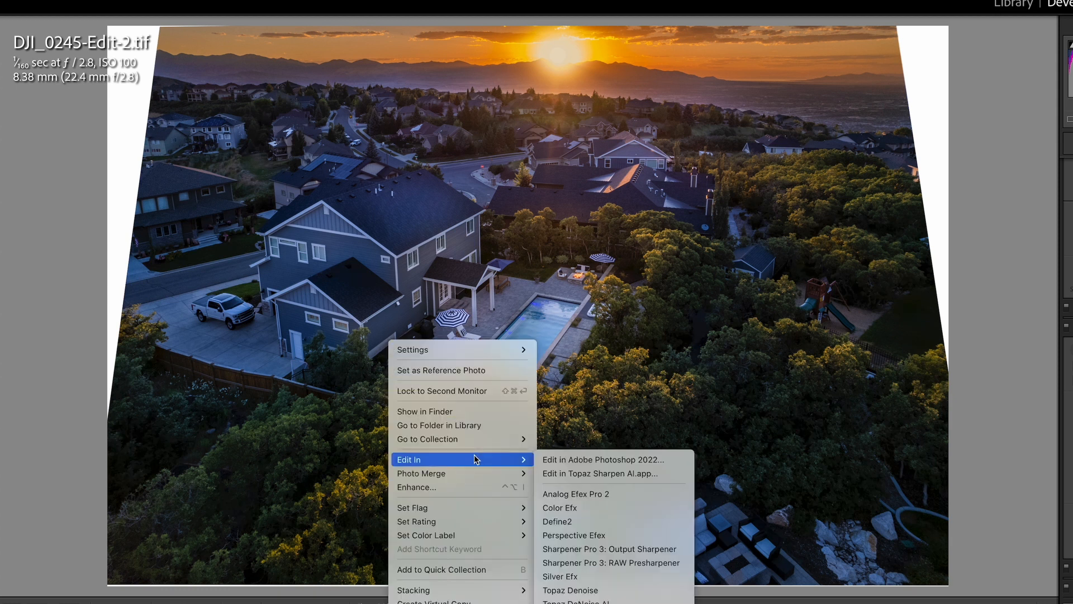
click(641, 460)
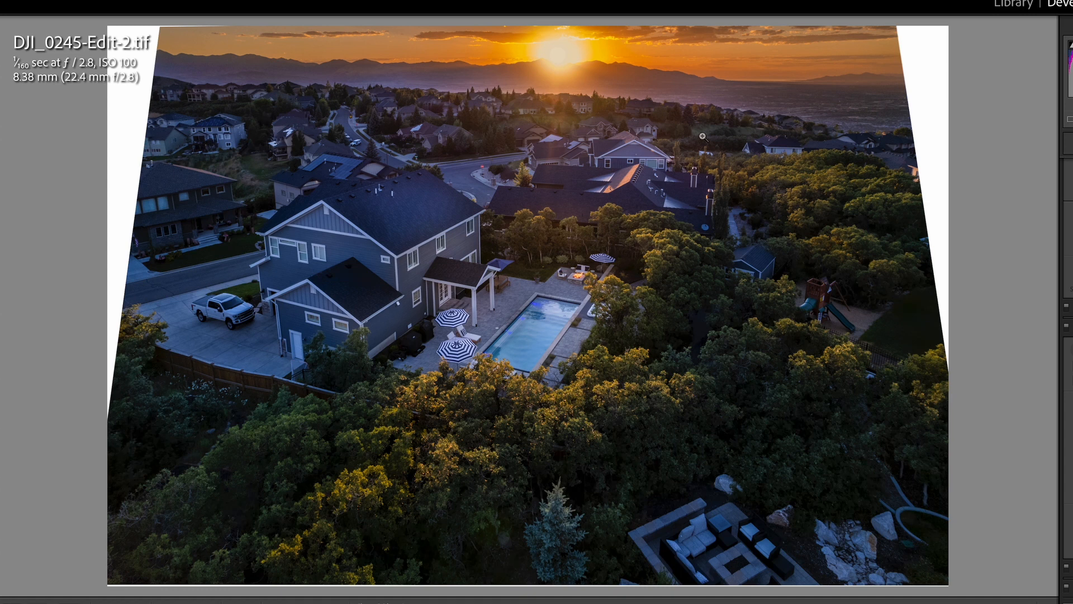
key(super+e)
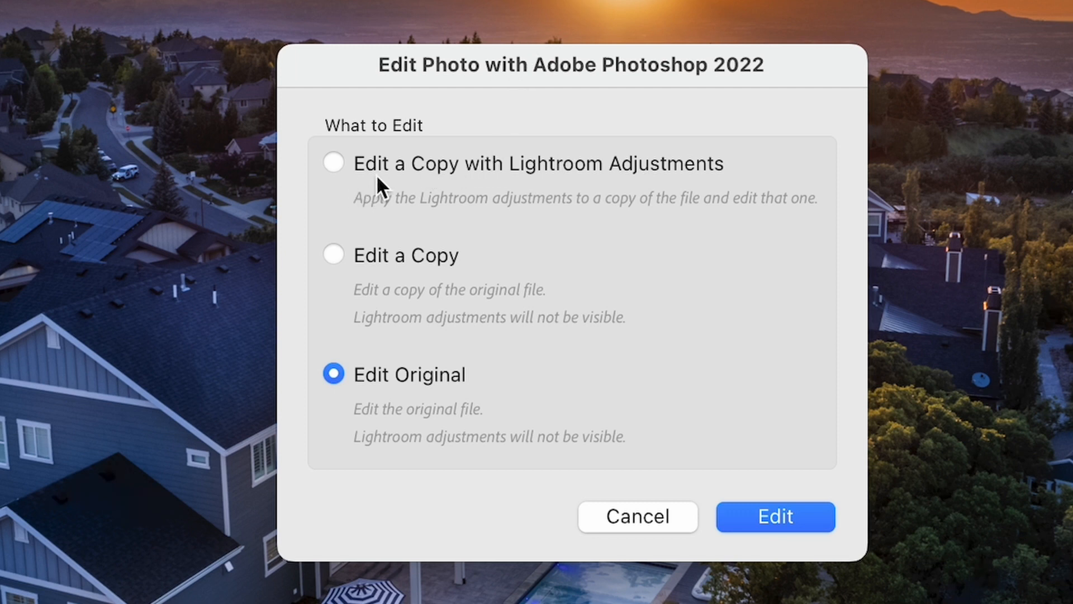
click(481, 165)
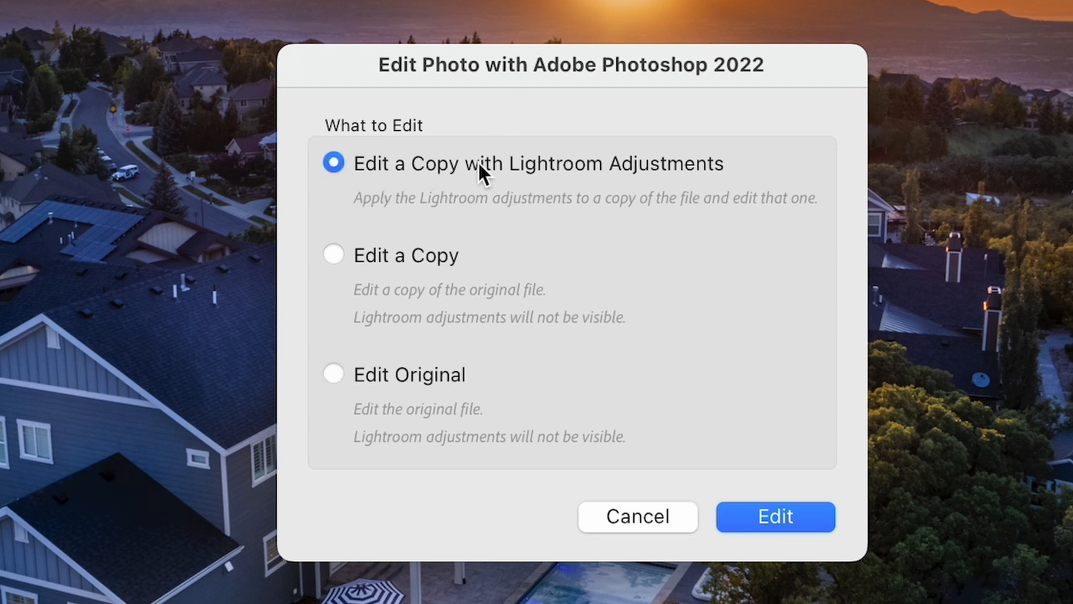
click(779, 509)
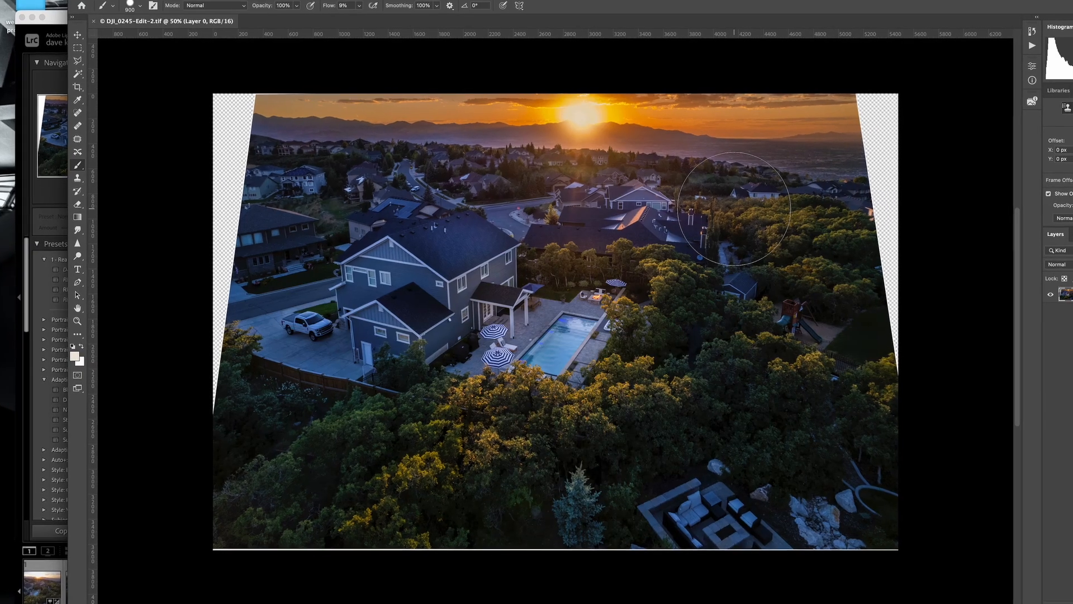
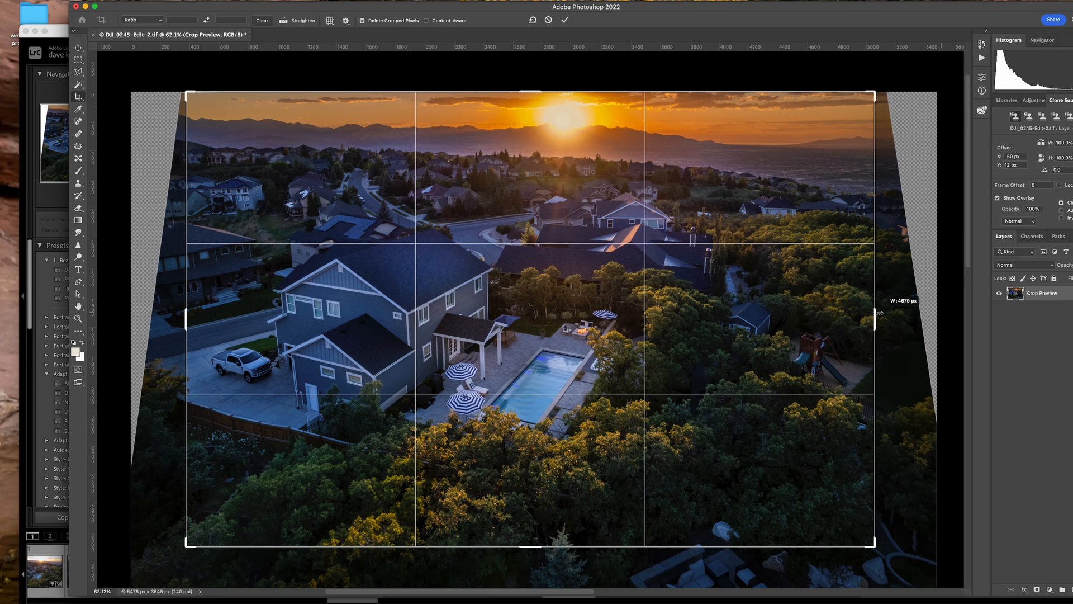
Narrow the crop to about 4548 px wide so the transparent side wedges are excluded, and apply it.
drag(879, 313, 870, 313)
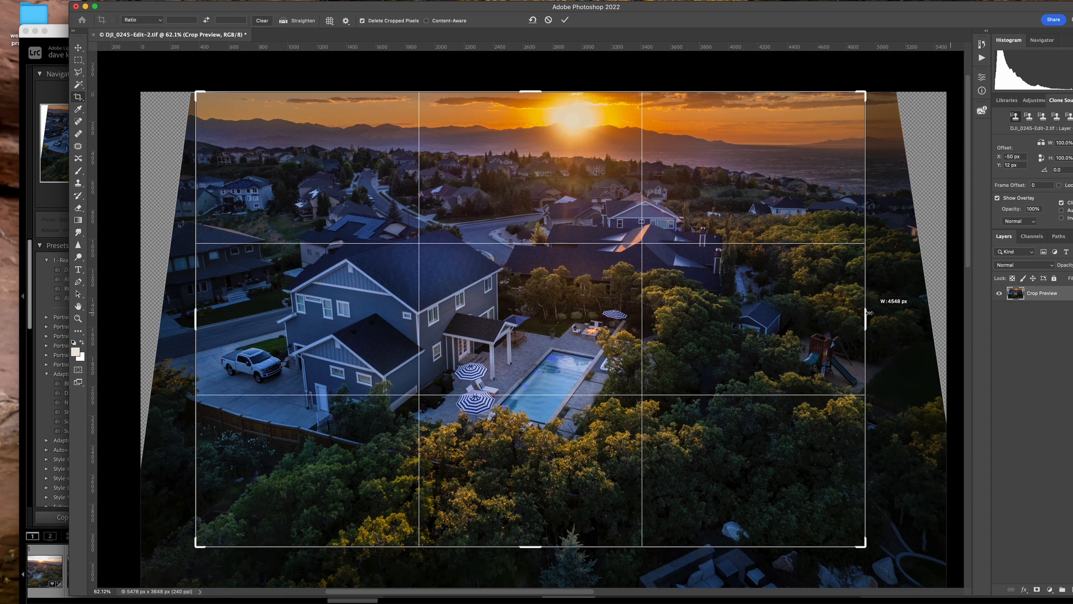
drag(869, 313, 870, 313)
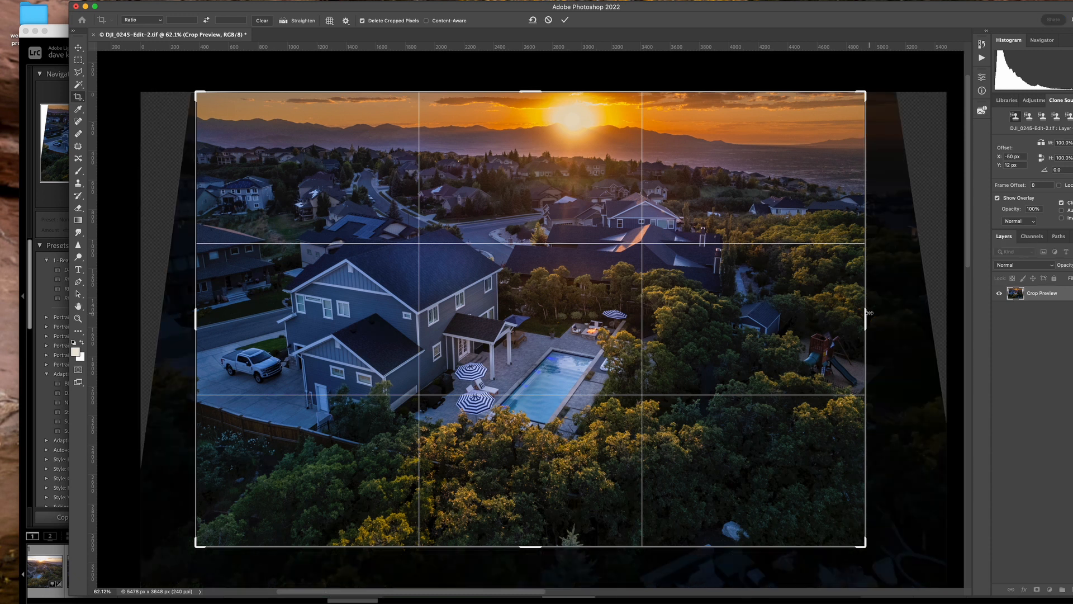
click(565, 19)
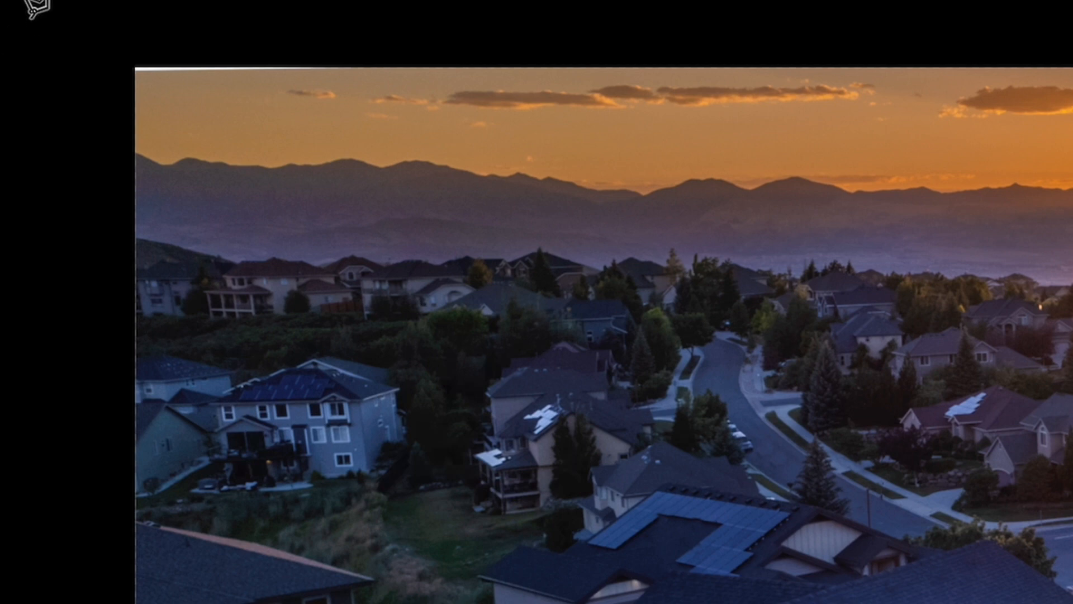
Outline the blank sliver along the upper-left edge of the sky, fill it with Content-Aware Fill, and deselect.
click(354, 13)
click(354, 60)
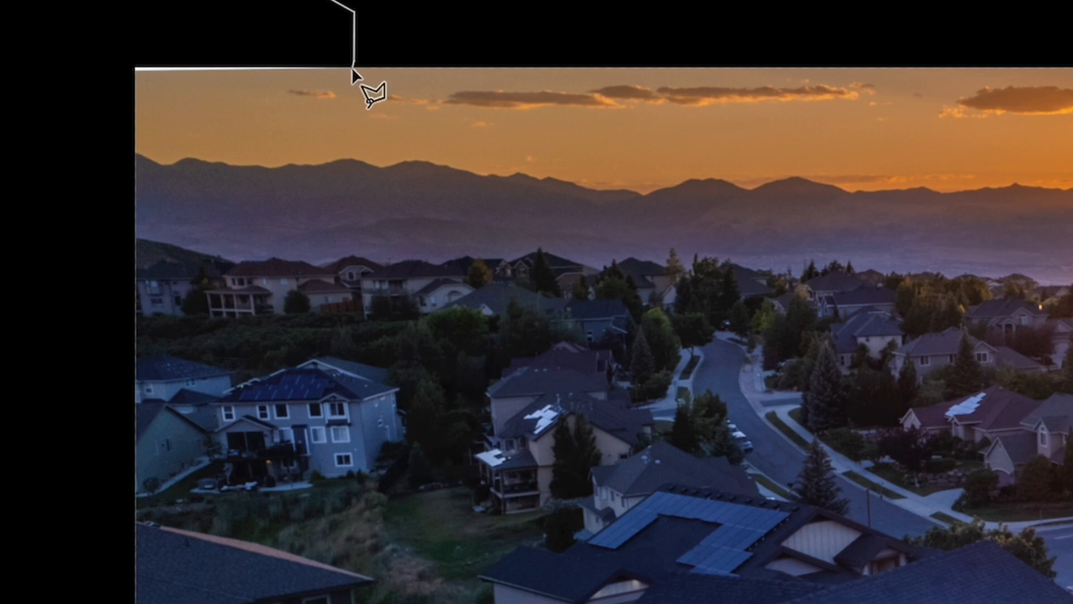
click(352, 68)
double_click(71, 81)
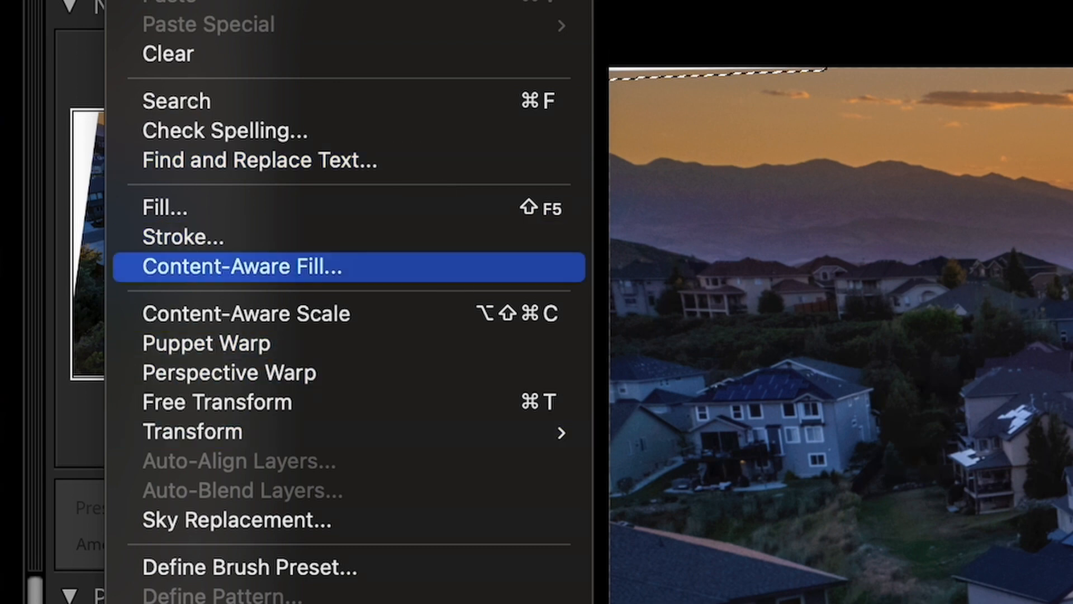
click(242, 267)
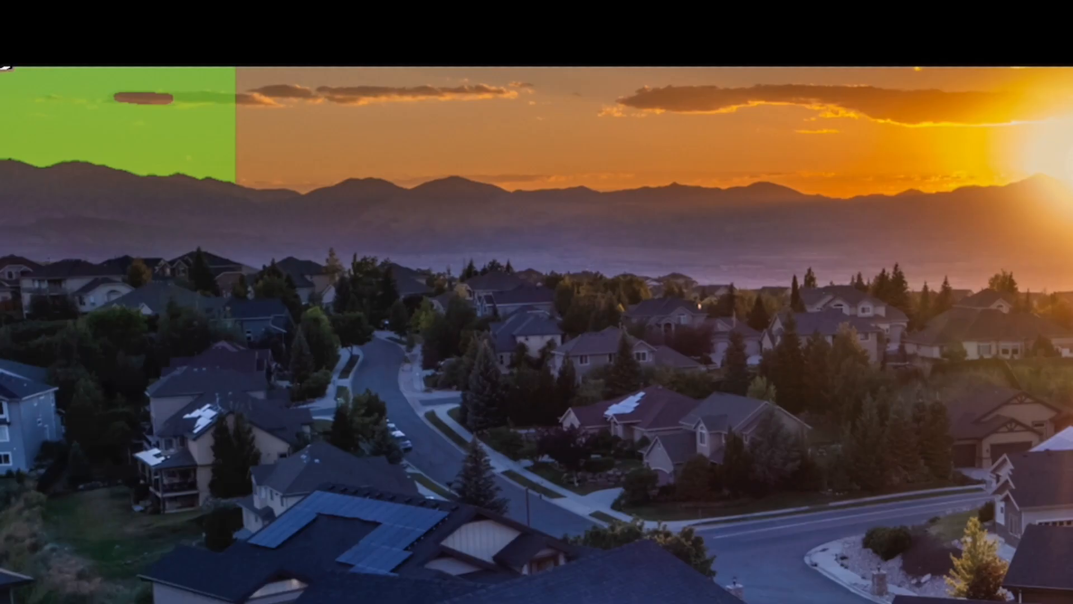
key(Return)
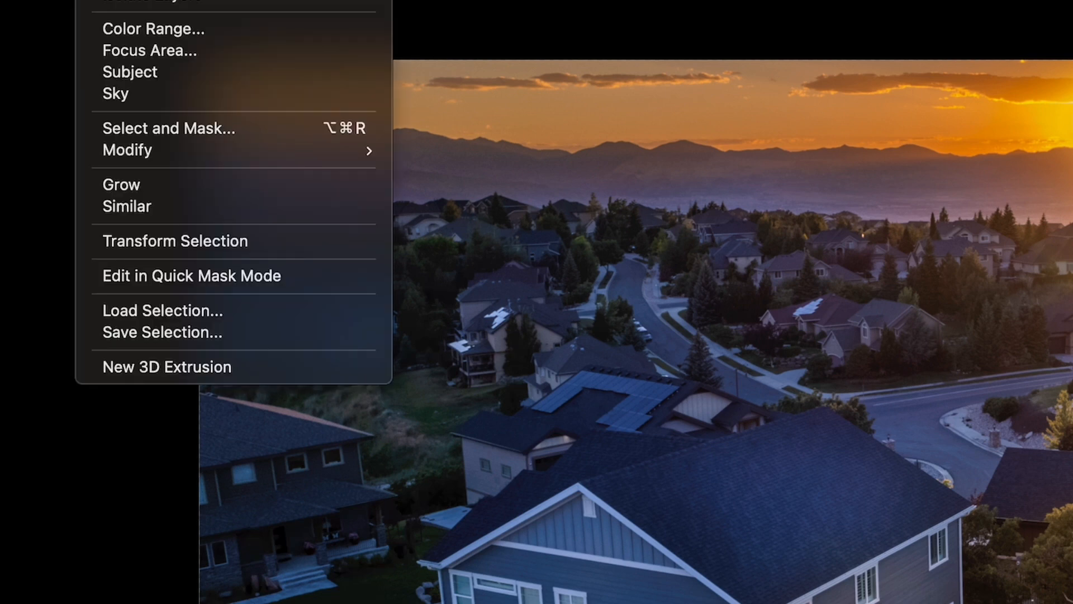
key(Escape)
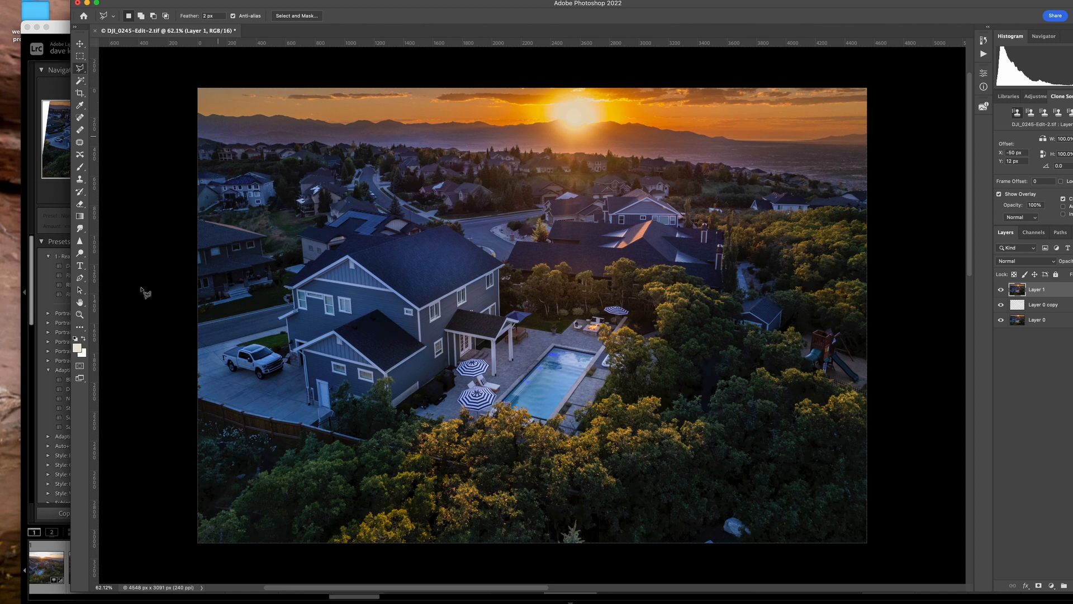
Clone clean concrete over the two bush tips intruding at the driveway's left edge, undoing any stray stroke over the truck.
click(80, 314)
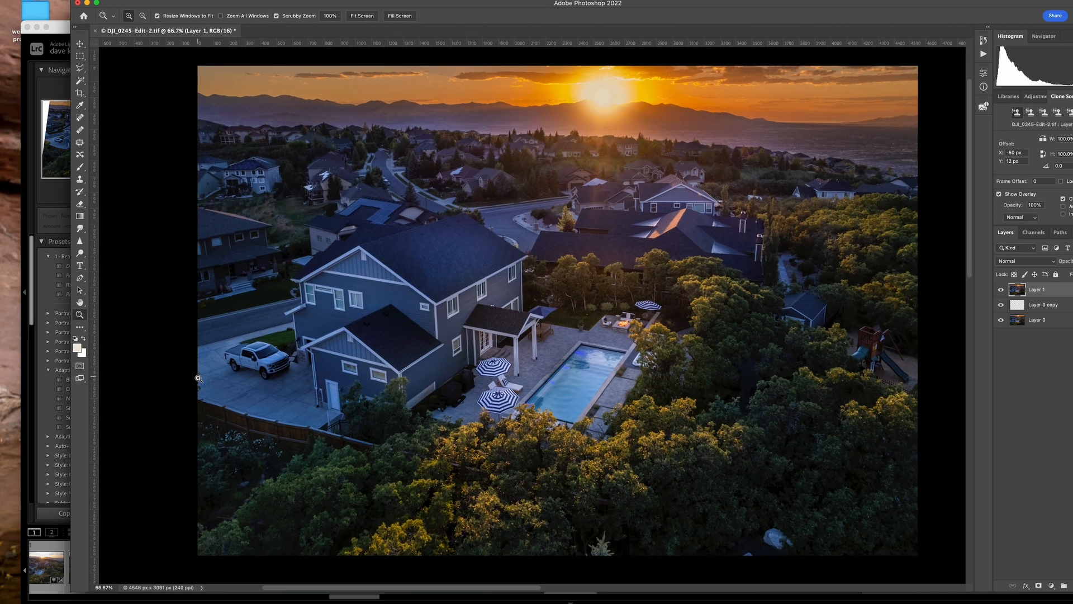
click(198, 378)
drag(198, 378, 362, 353)
click(312, 376)
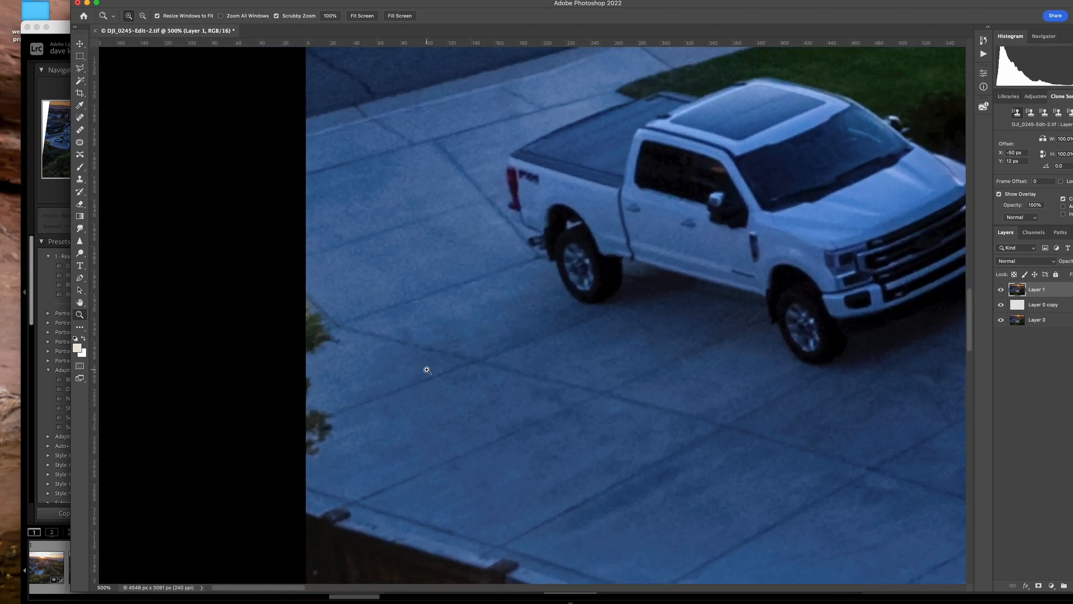
click(80, 179)
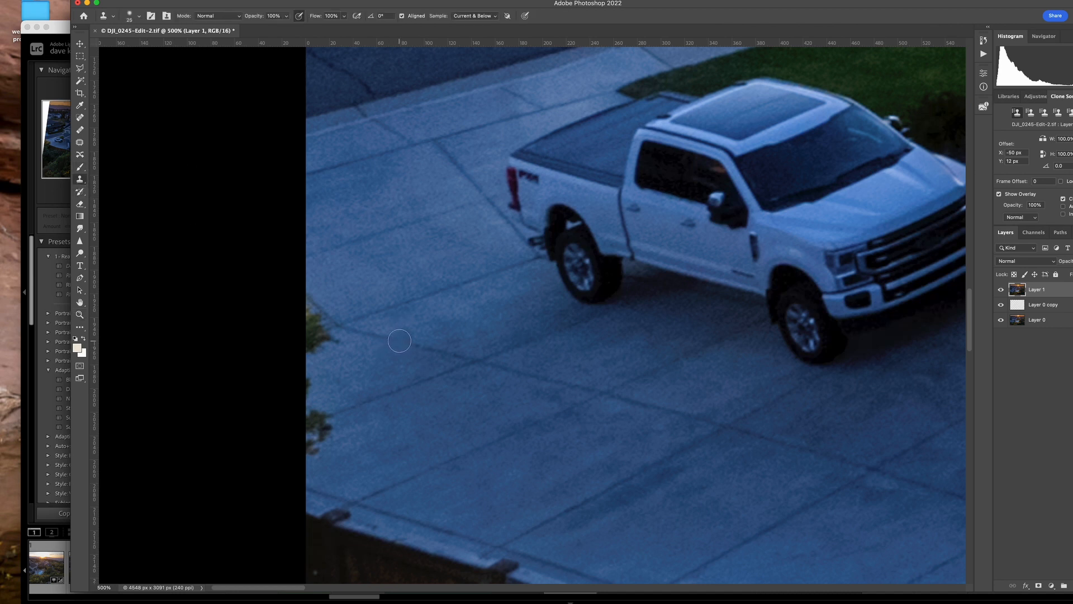
key(bracketright)
alt+click(400, 341)
mouse_move(340, 325)
mouse_down()
mouse_move(306, 310)
mouse_move(323, 306)
mouse_move(316, 343)
mouse_up()
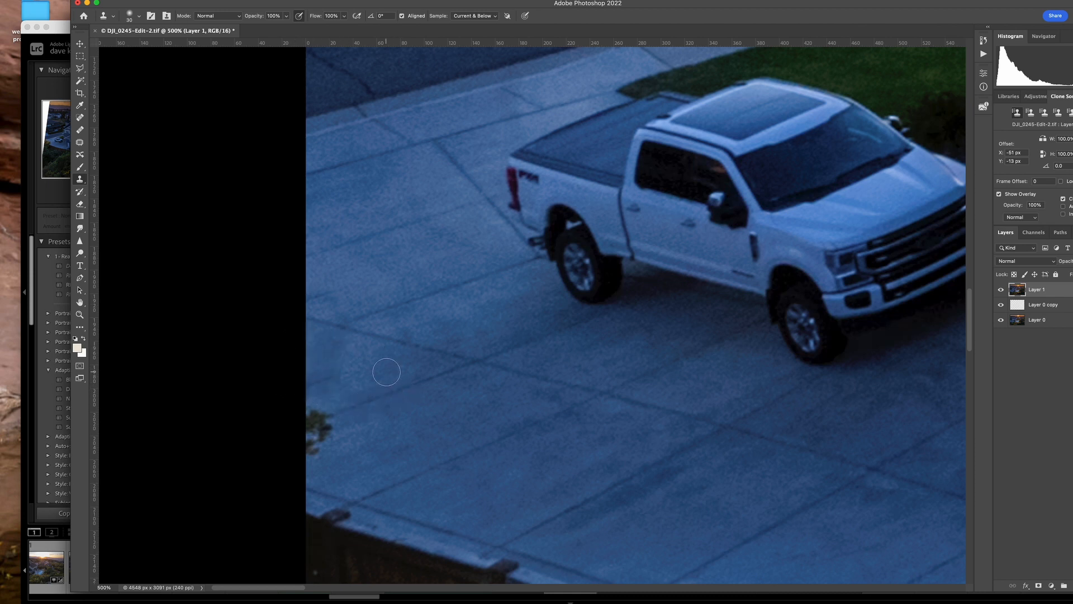
alt+click(397, 393)
drag(331, 414, 307, 422)
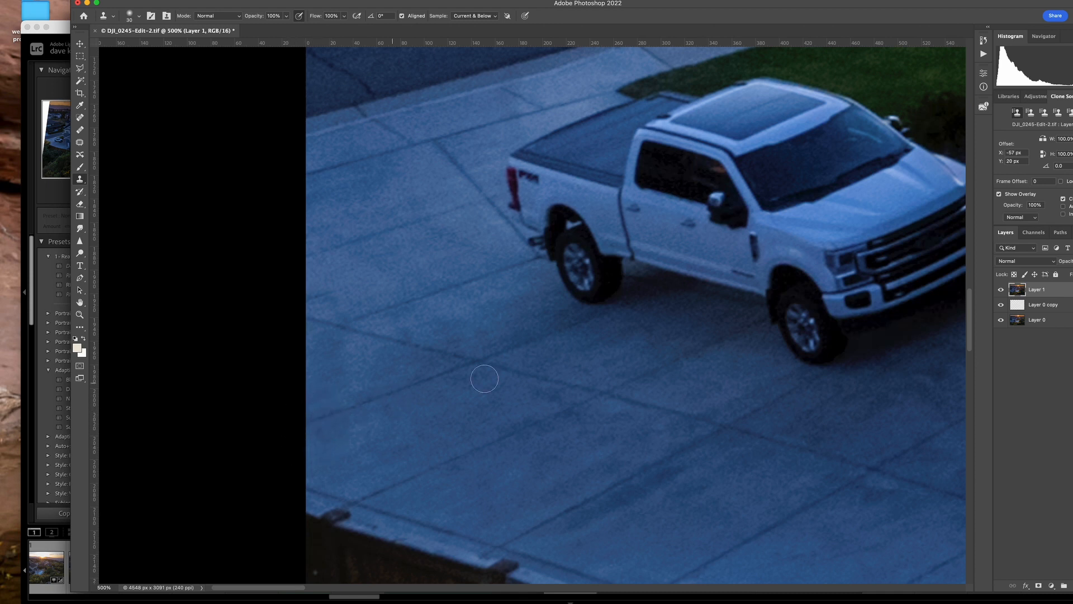
drag(651, 370, 565, 235)
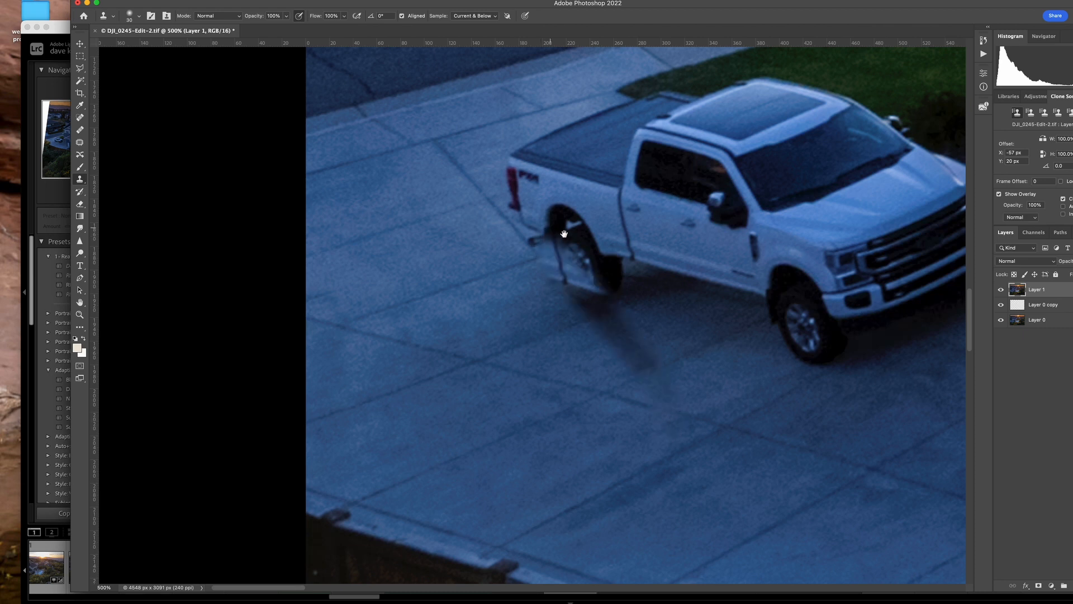
key(super+z)
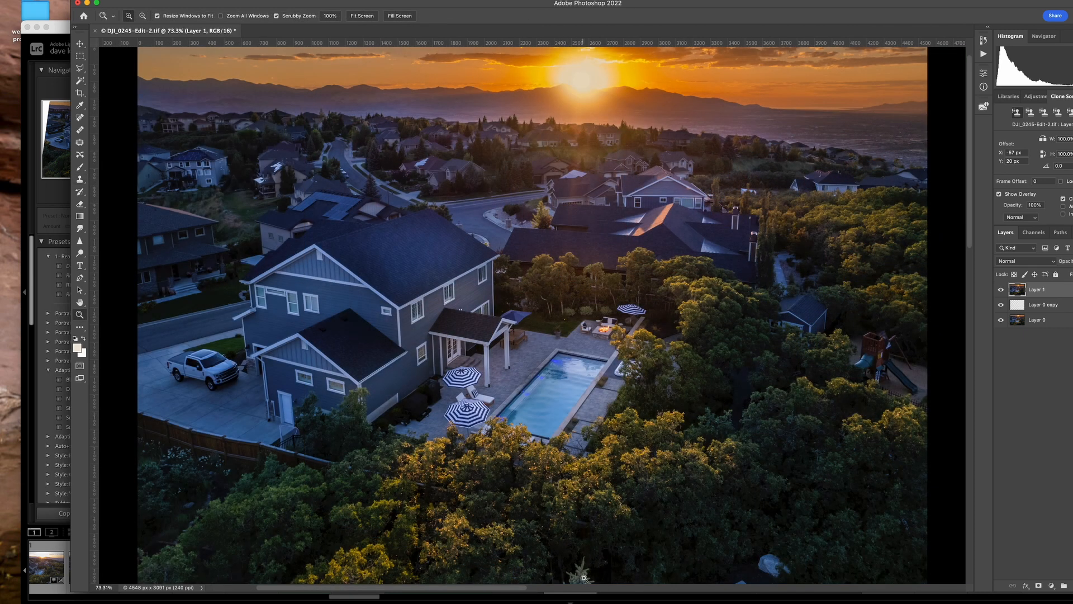
Remove the pale spruce tip at the photo's lower edge with the Spot Healing Brush enlarged to 60 px.
scroll(584, 578, down, 2)
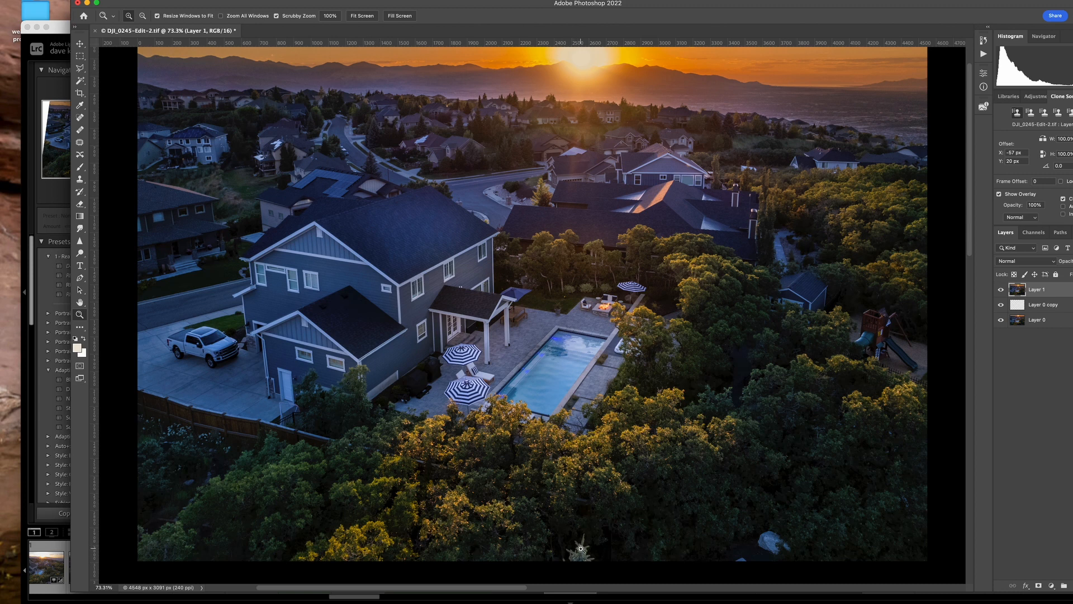
drag(579, 545, 582, 548)
click(630, 455)
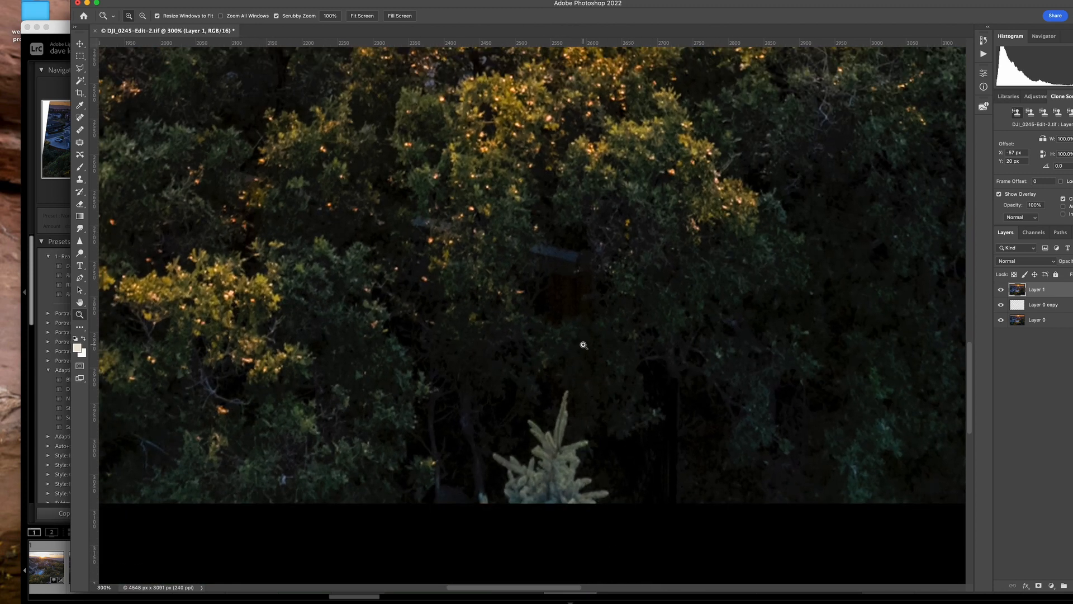
click(80, 118)
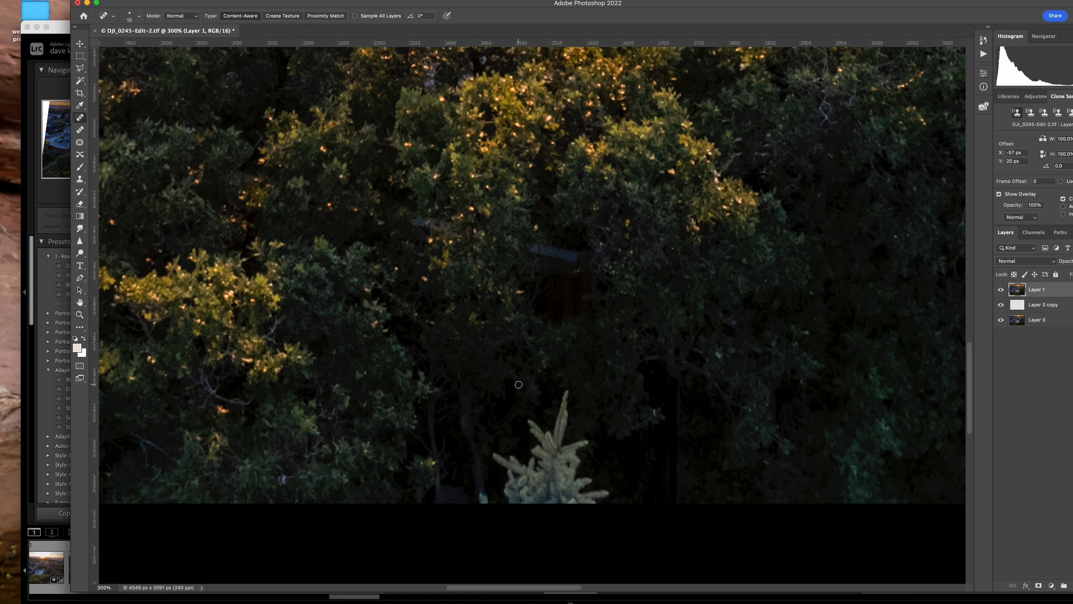
key(bracketright)
key(bracketright)
key(bracketright)
key(bracketright)
key(bracketright)
key(bracketright)
key(bracketright)
key(bracketright)
mouse_move(565, 394)
mouse_down()
mouse_move(553, 432)
mouse_move(480, 500)
mouse_move(561, 488)
mouse_move(608, 501)
mouse_up()
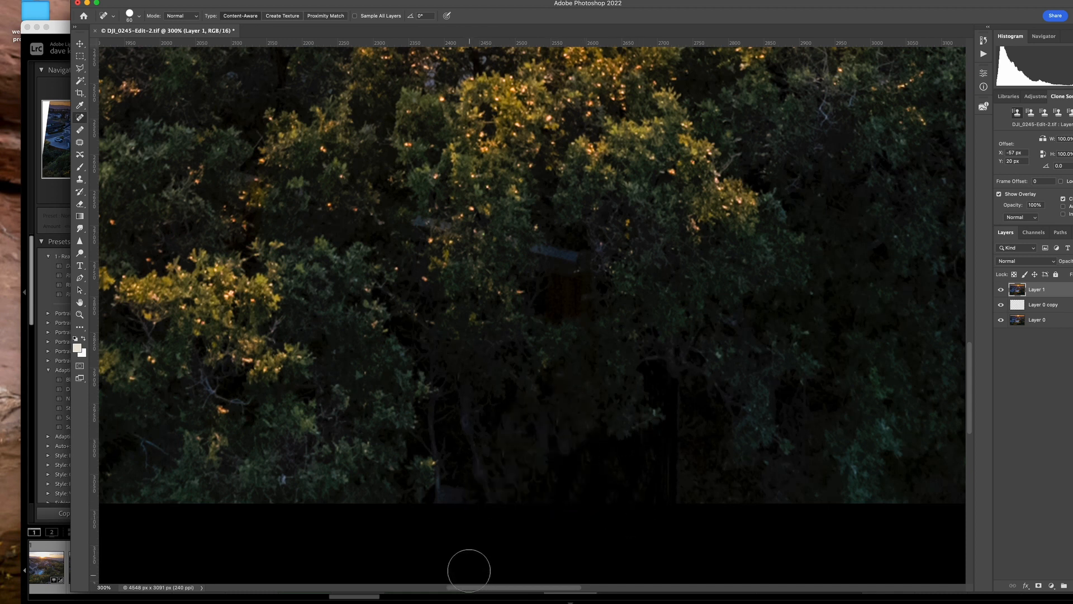
Heal away the pale blue rock among the dark trees near the photo's lower-right edge.
drag(701, 302, 328, 256)
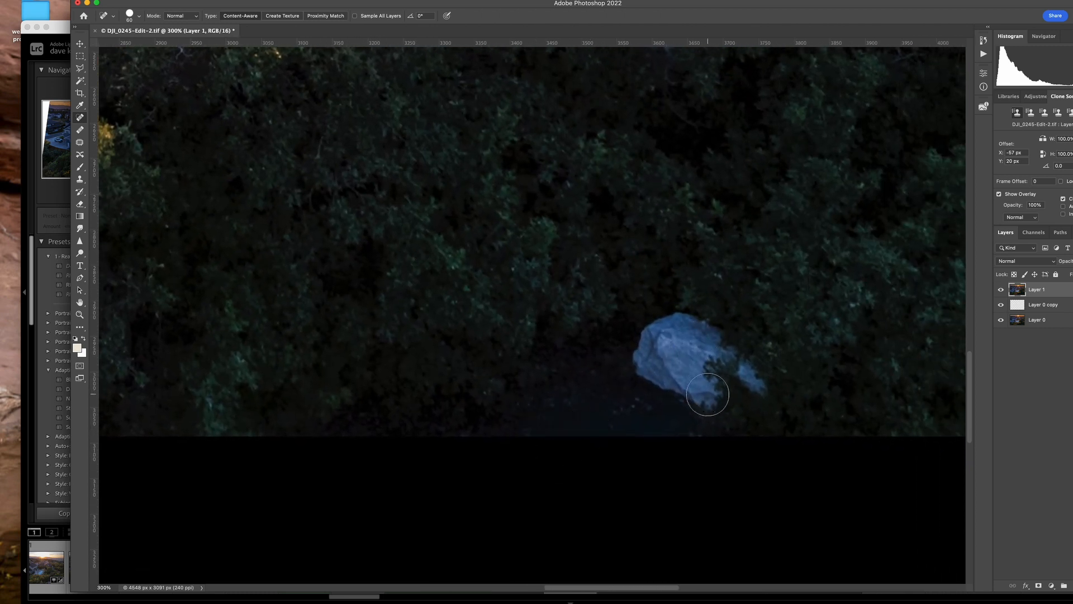
mouse_move(702, 395)
mouse_down()
mouse_move(645, 365)
mouse_move(644, 339)
mouse_move(683, 310)
mouse_move(751, 382)
mouse_move(706, 375)
mouse_move(660, 329)
mouse_move(748, 408)
mouse_up()
mouse_move(807, 250)
mouse_down()
mouse_move(451, 246)
mouse_move(539, 350)
mouse_move(511, 254)
mouse_move(635, 304)
mouse_move(769, 434)
mouse_up()
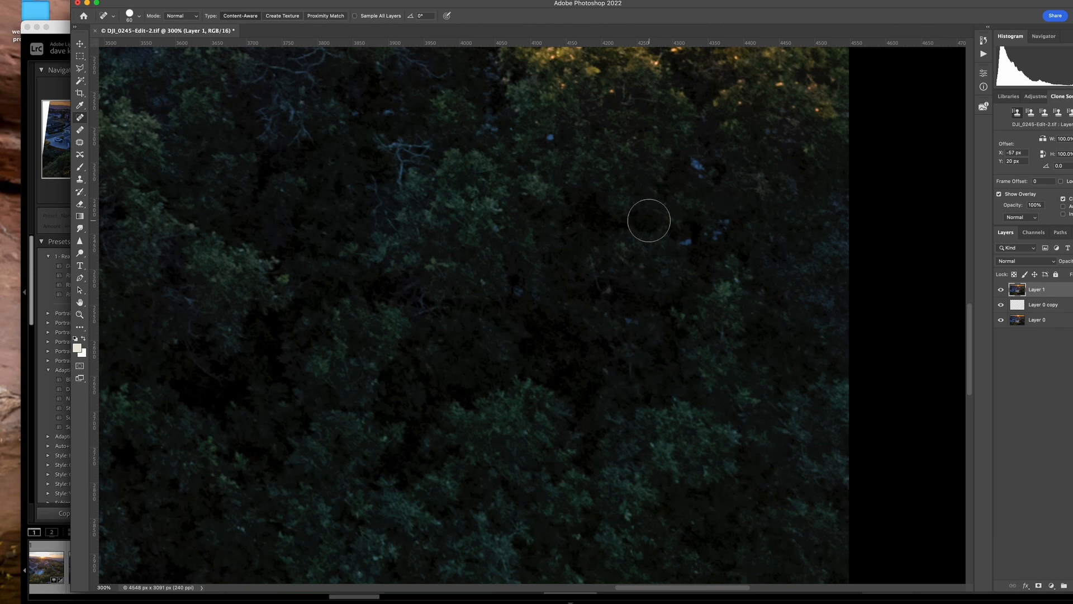
Heal away the bright white patches on the backyard playset's tower and base.
mouse_move(643, 221)
mouse_down()
mouse_move(630, 221)
mouse_move(544, 313)
mouse_move(562, 386)
mouse_move(642, 363)
mouse_move(609, 366)
mouse_up()
click(600, 366)
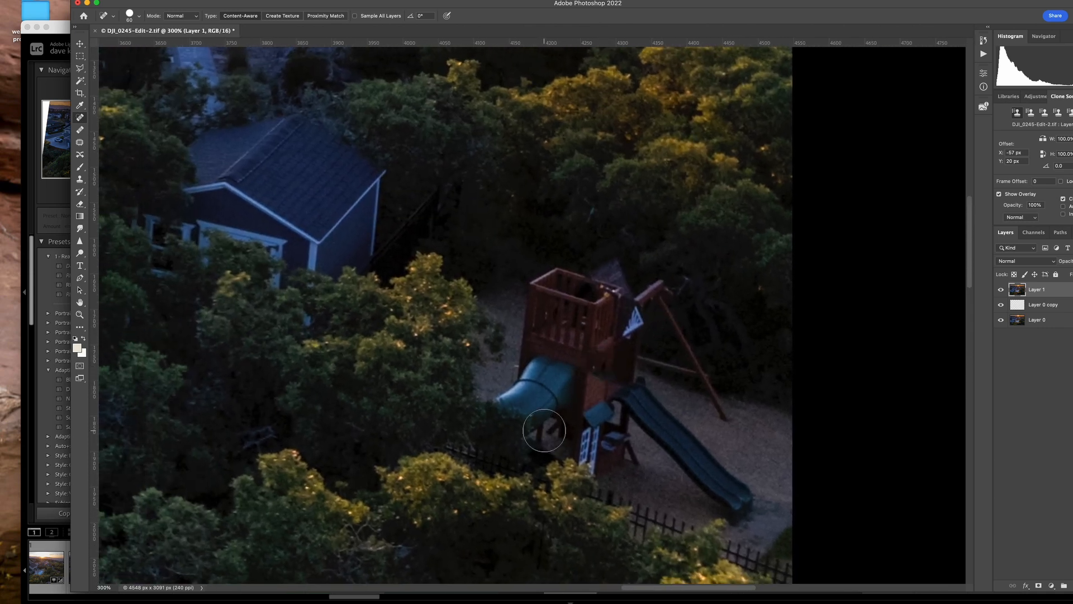
click(626, 319)
click(589, 450)
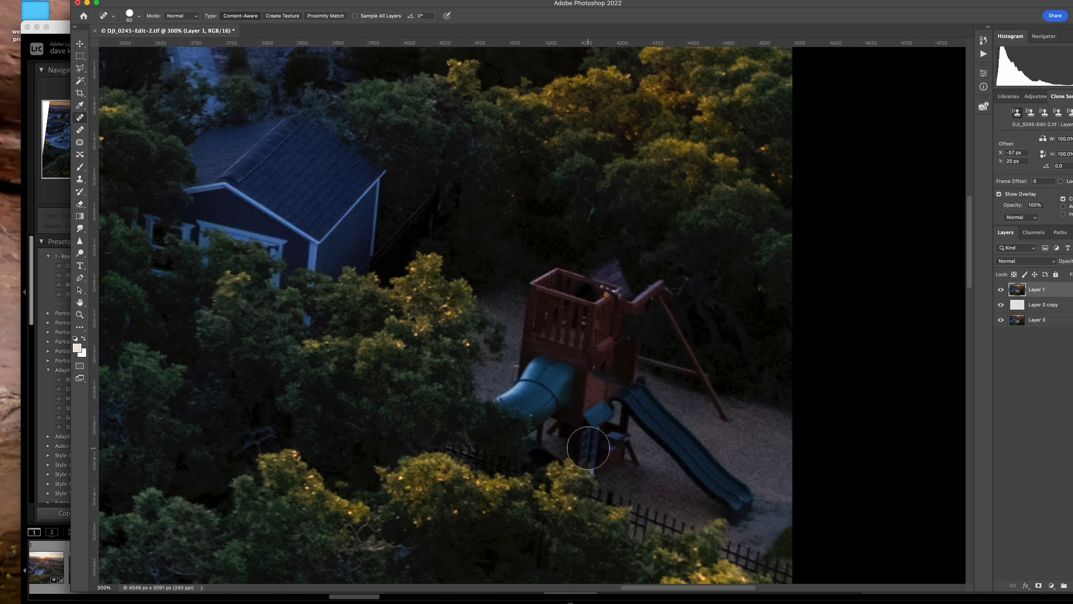
click(581, 470)
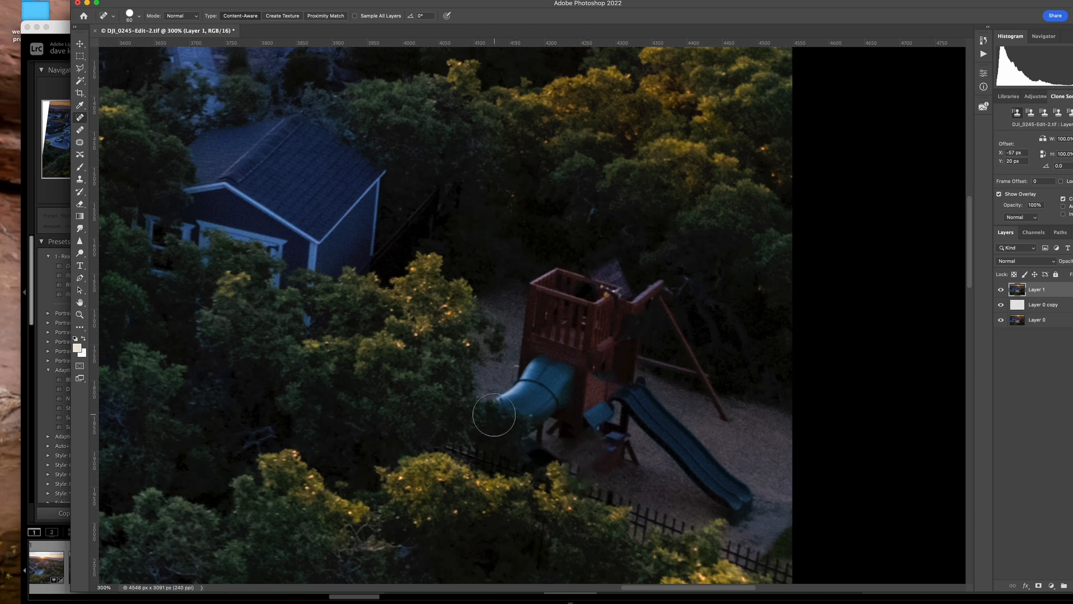
Inspect the right side, horizon, sky and left edge for remaining distractions, and return to the whole photo.
drag(441, 373, 539, 522)
drag(403, 356, 498, 455)
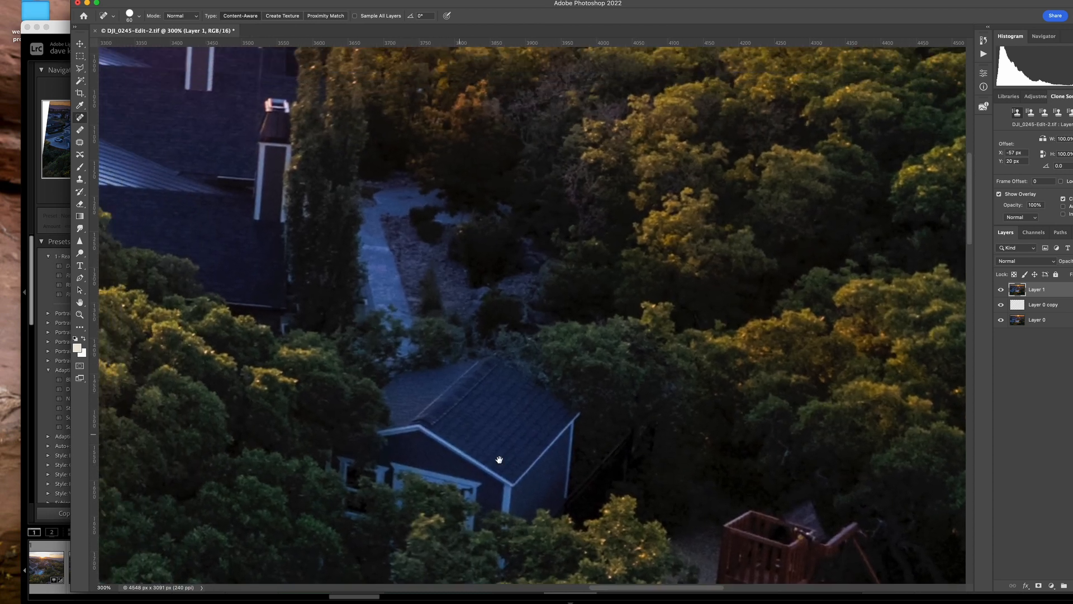
drag(380, 330, 178, 543)
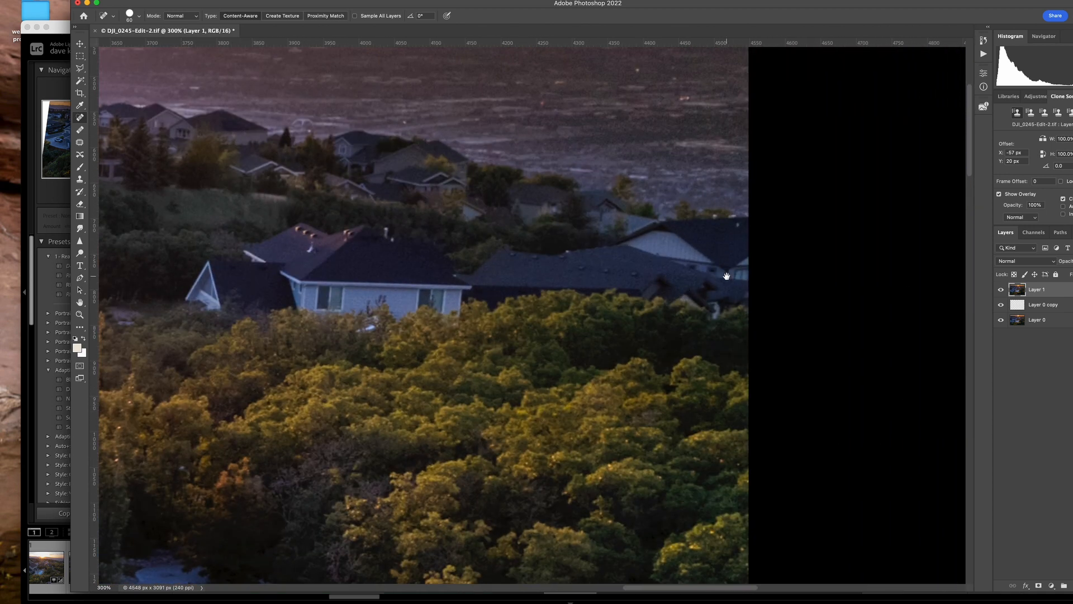
drag(605, 228, 628, 352)
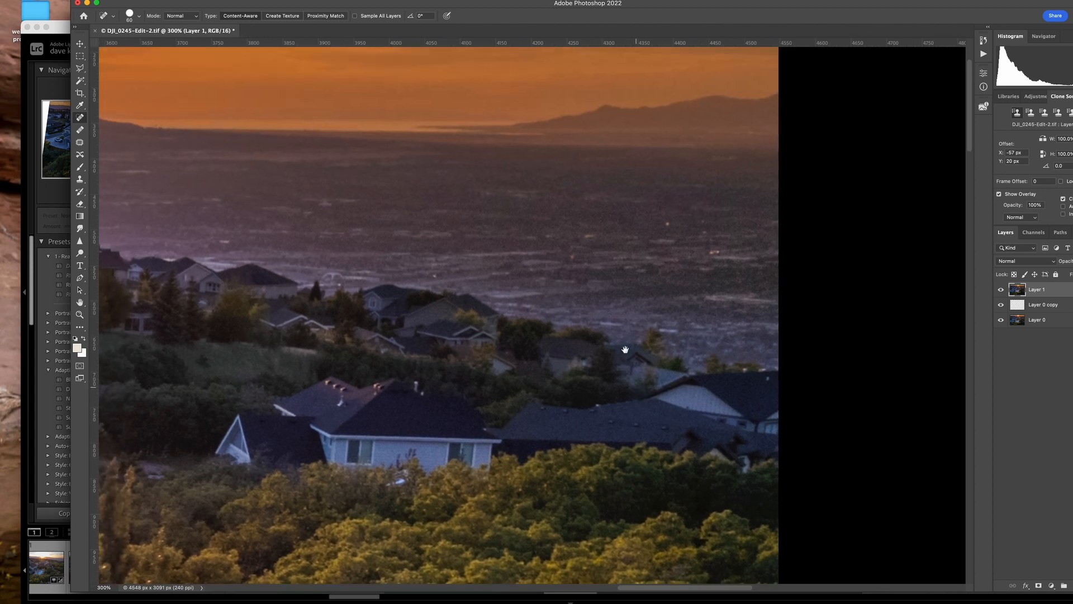
mouse_move(587, 258)
mouse_down()
mouse_move(592, 330)
mouse_move(685, 374)
mouse_up()
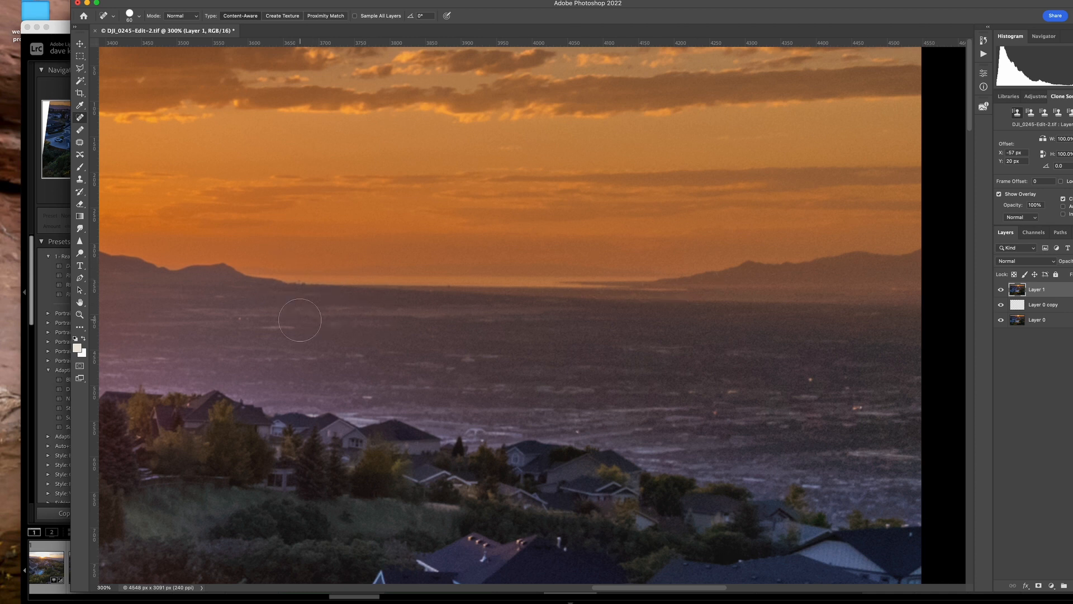
drag(306, 322, 644, 347)
drag(414, 348, 722, 355)
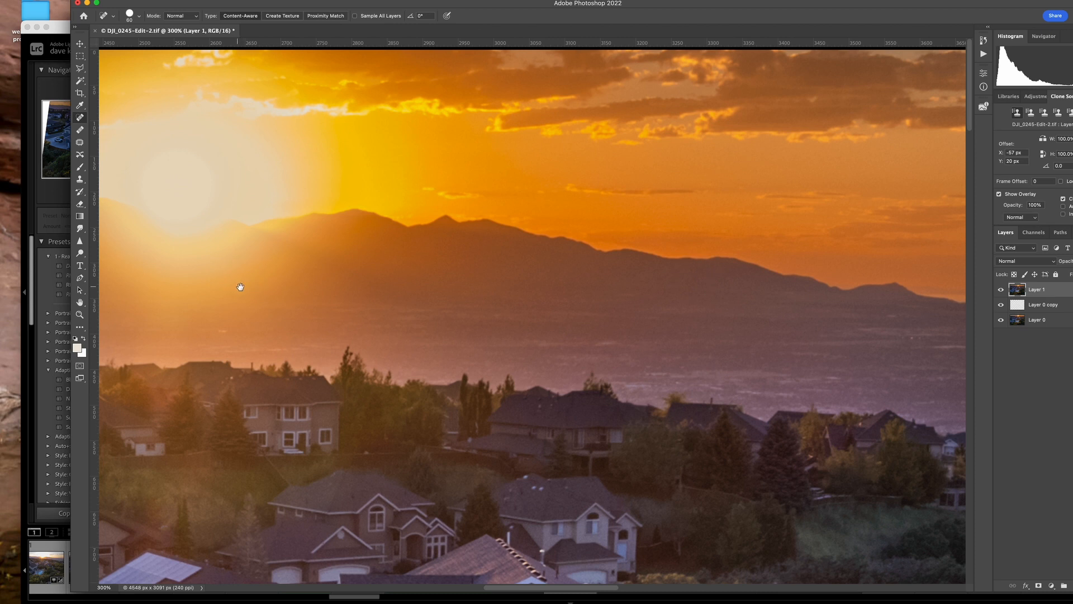
drag(240, 287, 501, 249)
drag(381, 276, 553, 282)
drag(321, 287, 451, 281)
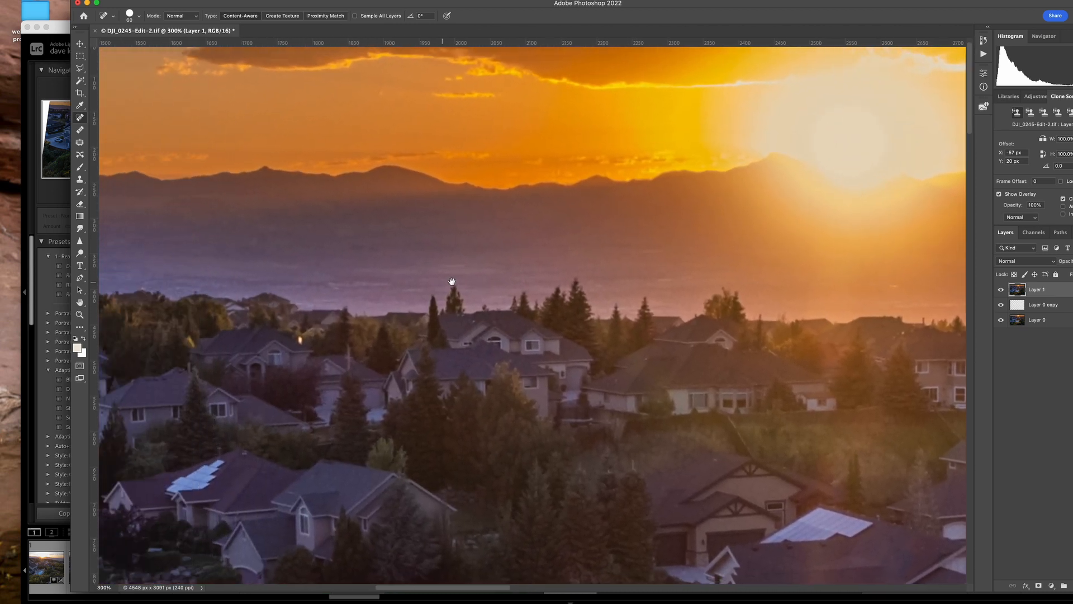
drag(337, 286, 29, 379)
drag(425, 349, 67, 347)
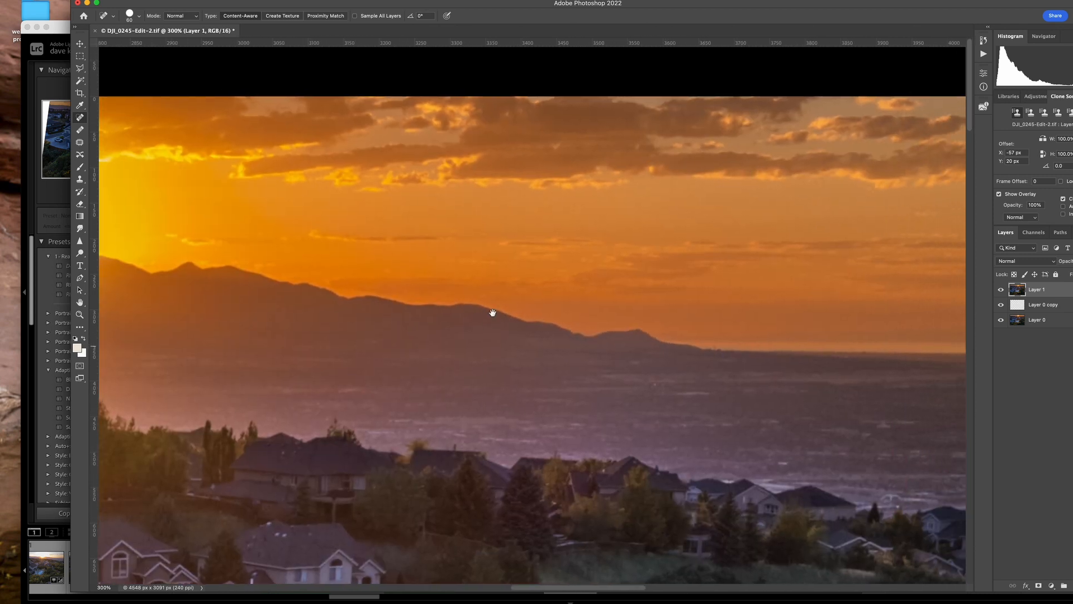
drag(491, 311, 610, 319)
drag(392, 330, 632, 320)
drag(425, 335, 726, 328)
drag(494, 332, 782, 332)
drag(448, 355, 693, 348)
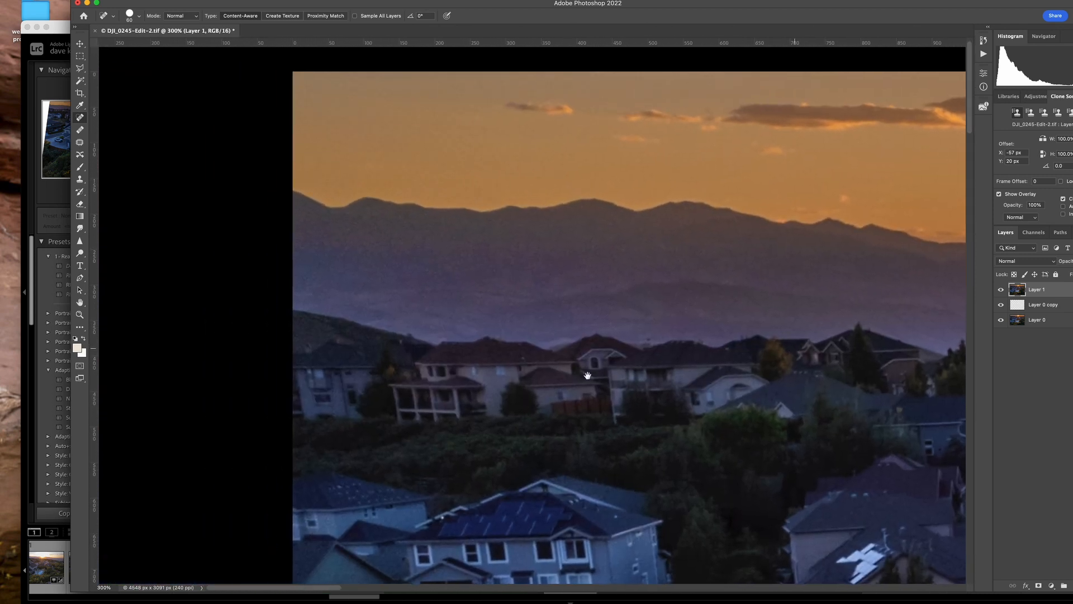
drag(561, 376, 561, 223)
drag(548, 412, 562, 275)
drag(506, 436, 524, 263)
drag(492, 348, 443, 417)
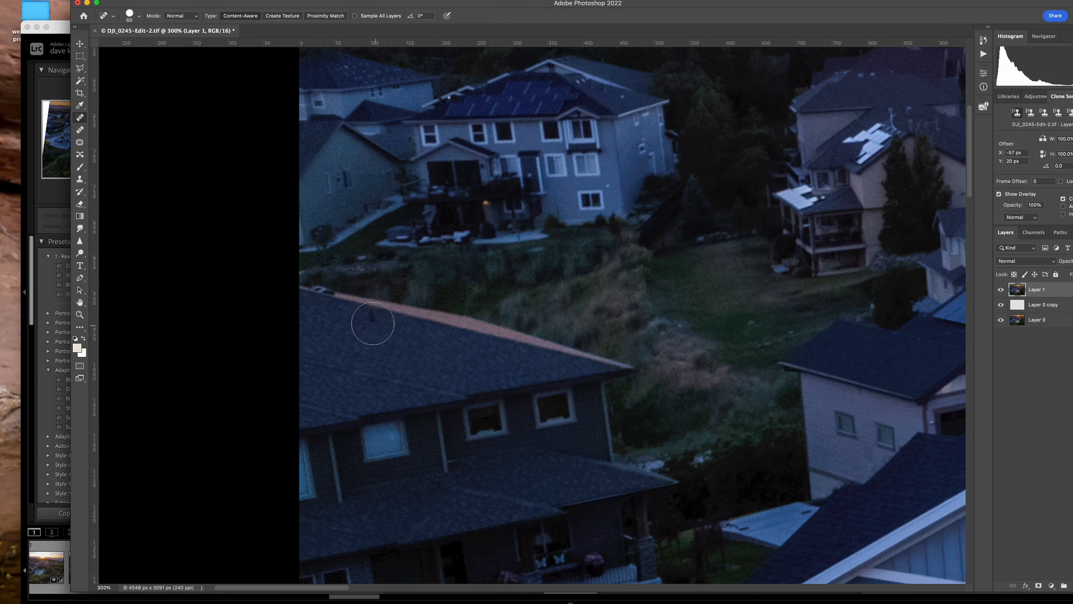
click(79, 314)
right_click(450, 331)
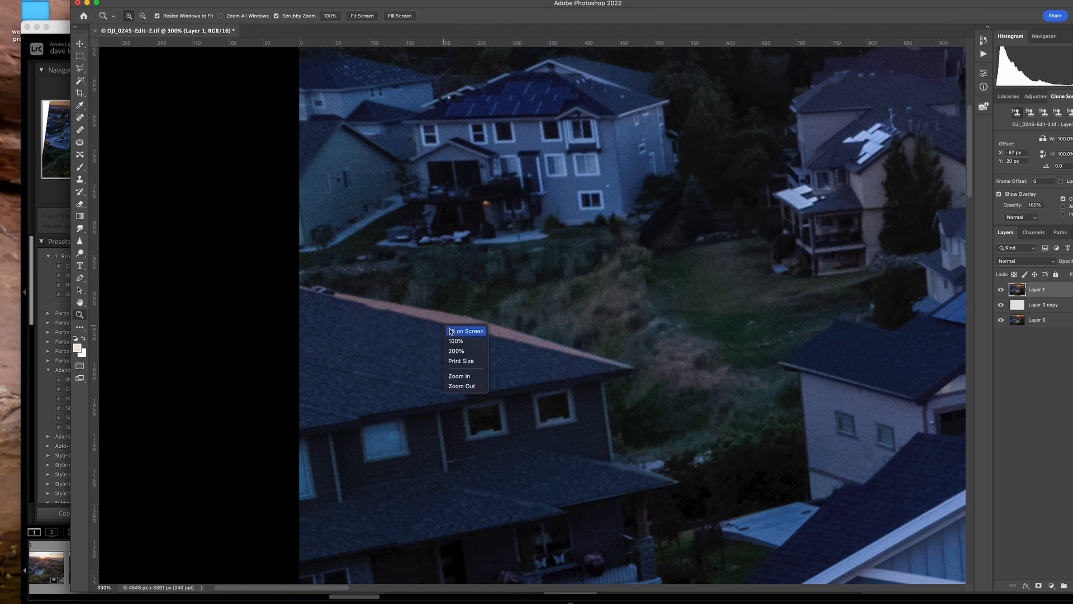
click(470, 333)
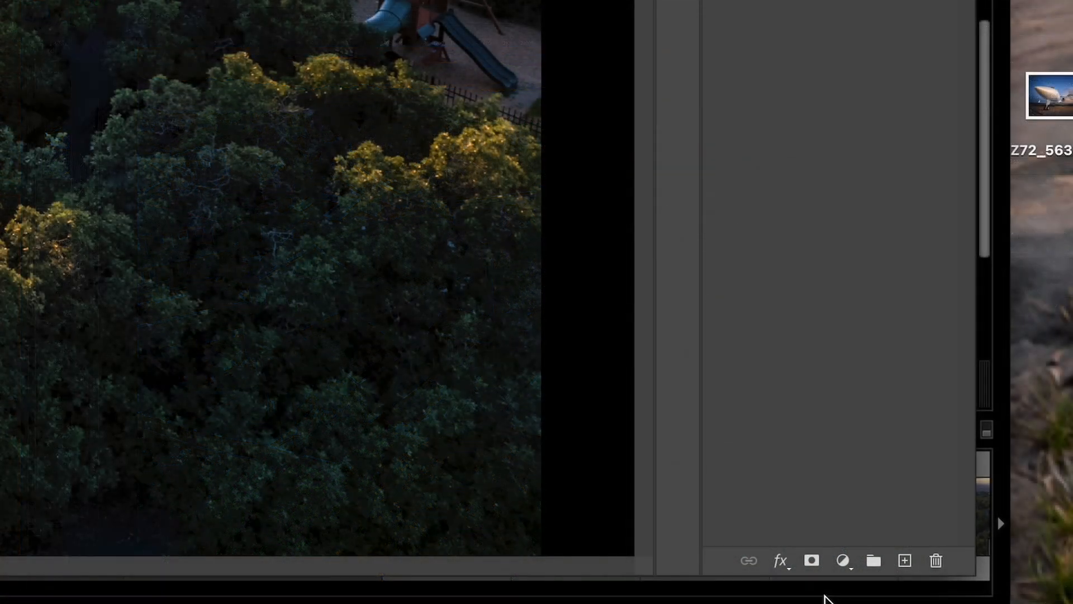
Add a Curves adjustment layer and start an on-image tonal adjustment from the dark trees in the foreground.
click(844, 561)
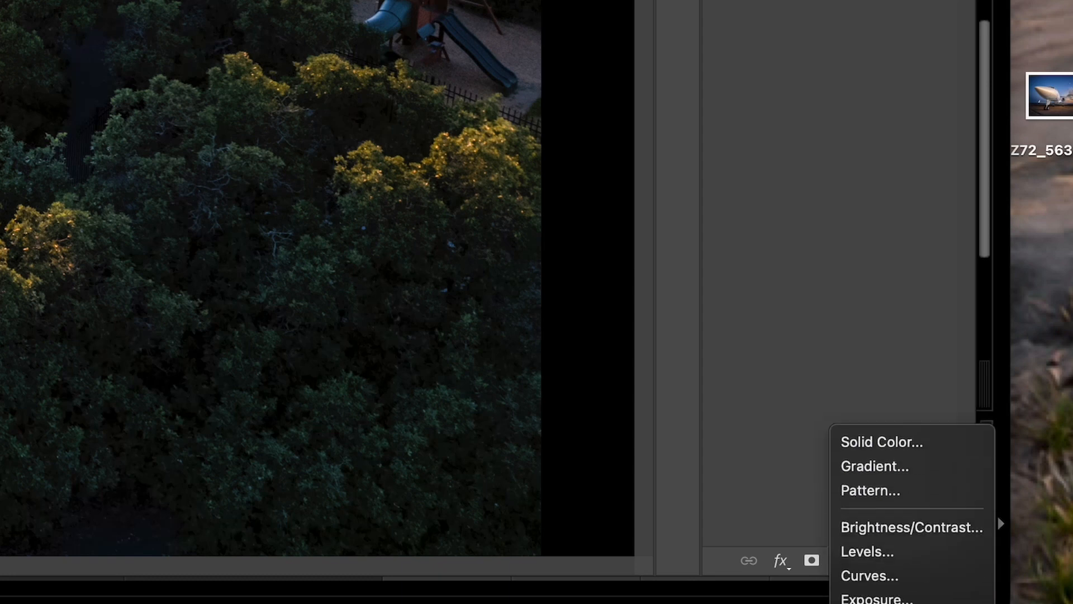
click(937, 578)
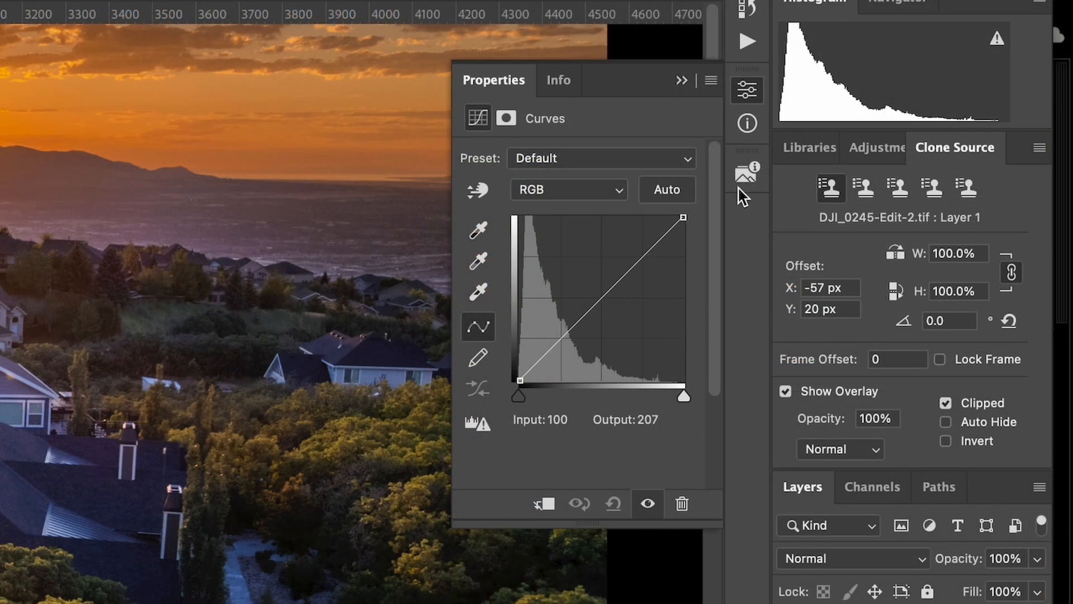
click(478, 190)
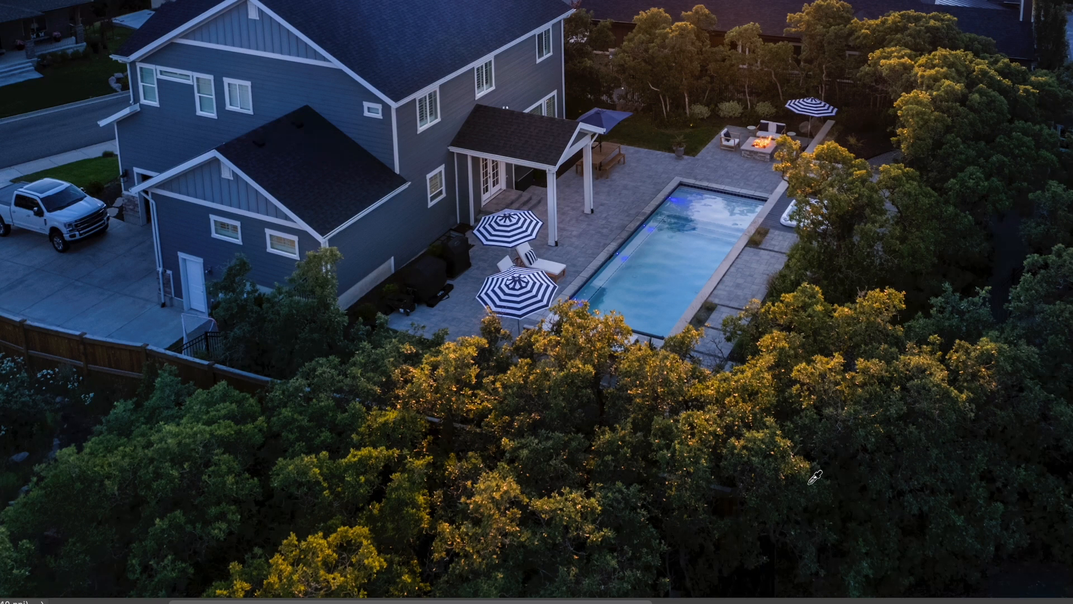
drag(808, 486, 809, 488)
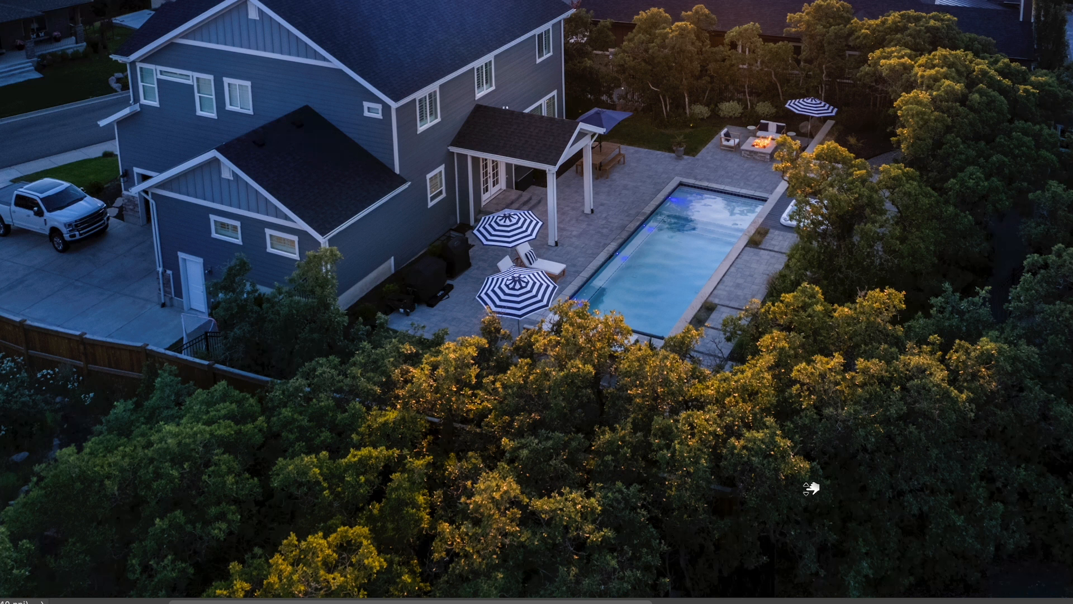